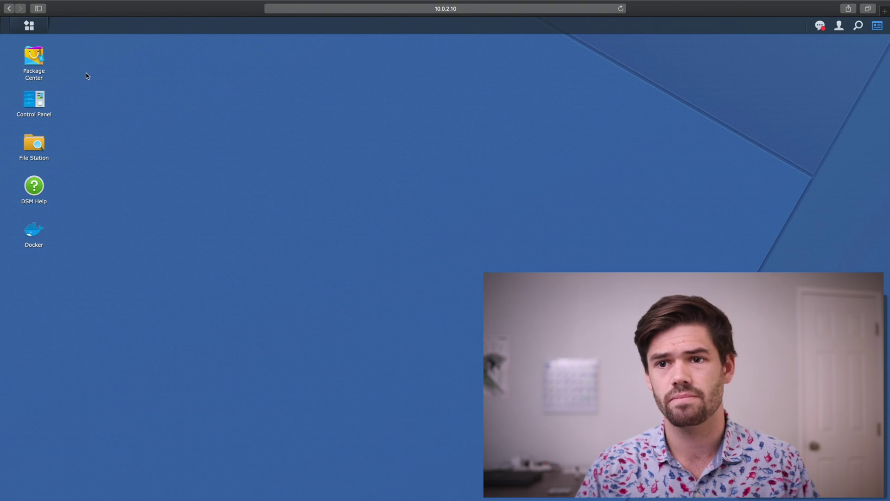
# Step: Search Package Center for 'drive' and install Synology Drive Server
pyautogui.click(37, 60)
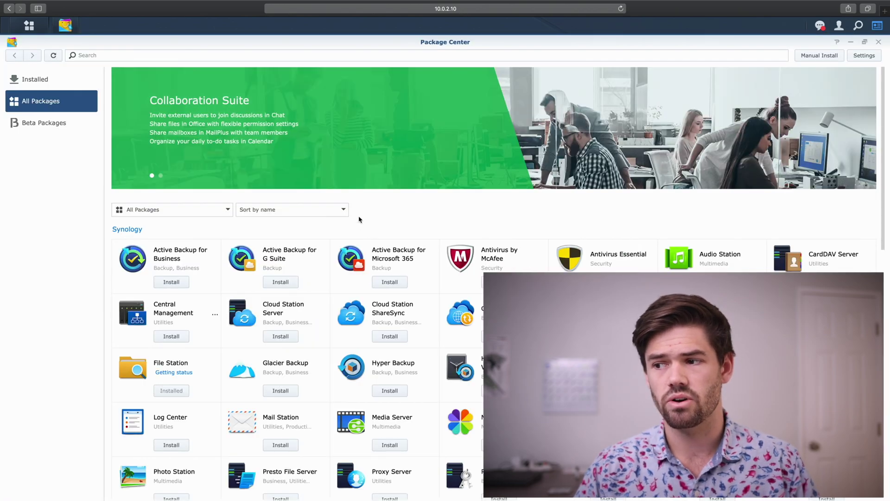
pyautogui.click(203, 52)
pyautogui.write('drive')
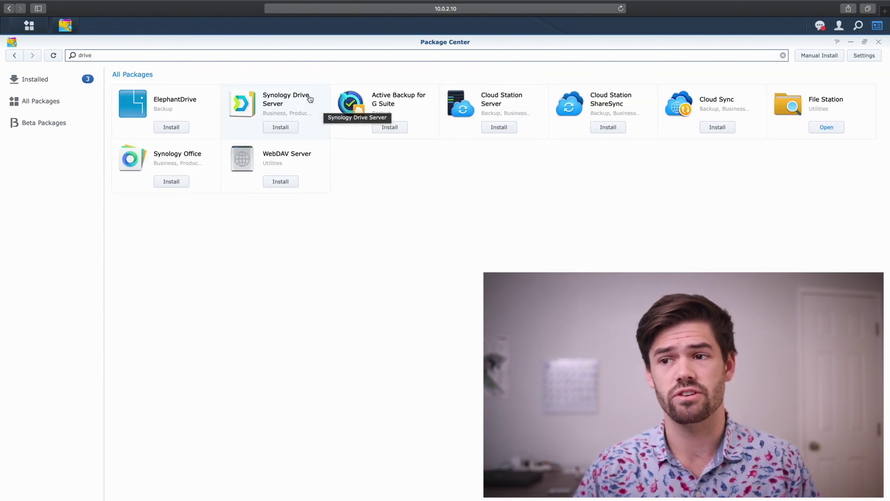
pyautogui.click(289, 132)
pyautogui.click(289, 132)
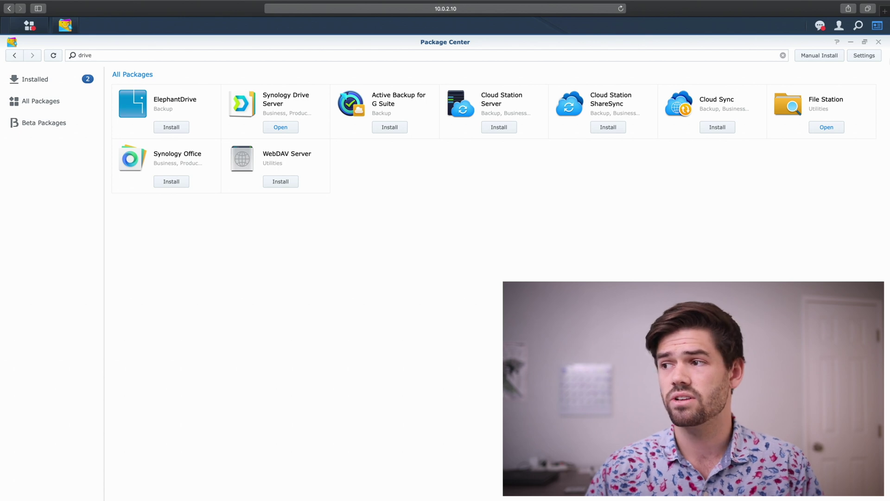
# Step: Close Package Center and show the Main Menu with the new Synology Drive apps
pyautogui.click(879, 42)
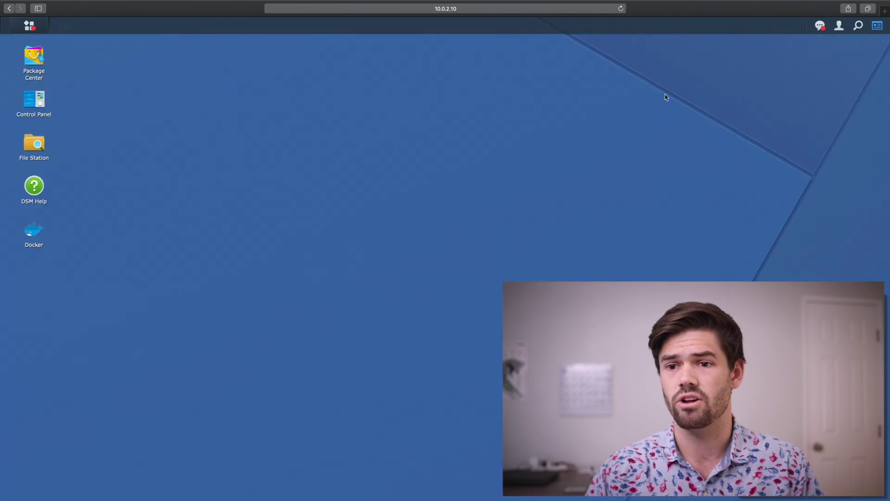
pyautogui.click(30, 25)
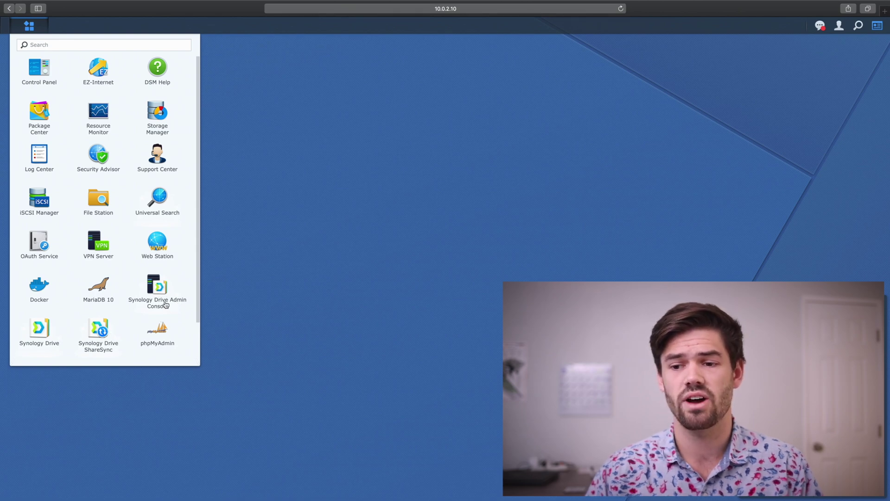
# Step: Launch Synology Drive Admin Console and view its empty Client List
pyautogui.click(161, 288)
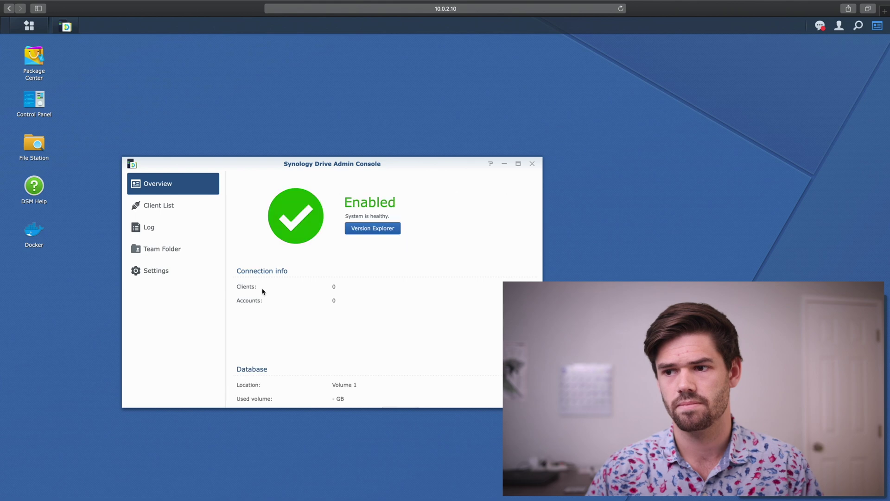
pyautogui.moveTo(325, 165); pyautogui.dragTo(336, 112)
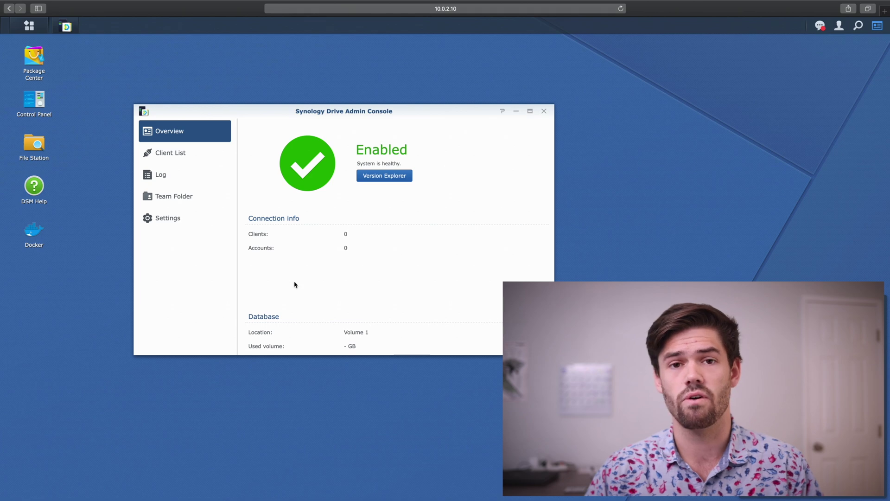
pyautogui.click(191, 153)
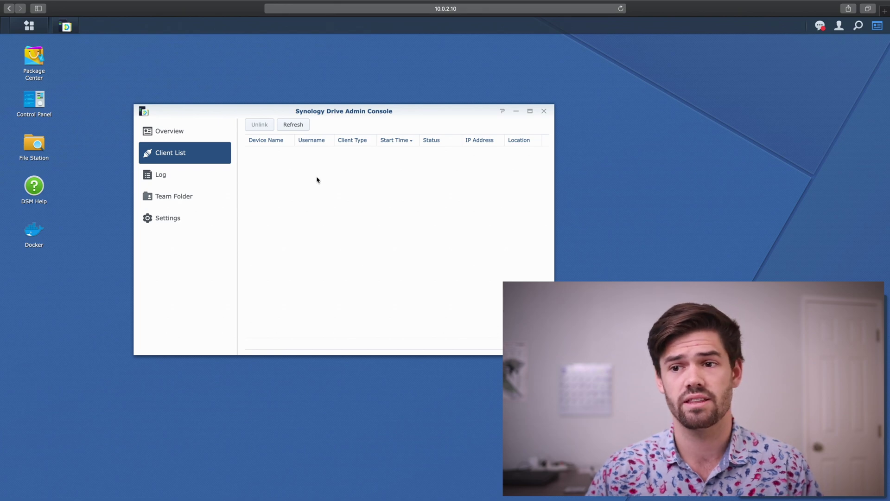
# Step: Check the Drive Log and Team Folder list, then open Control Panel
pyautogui.click(167, 183)
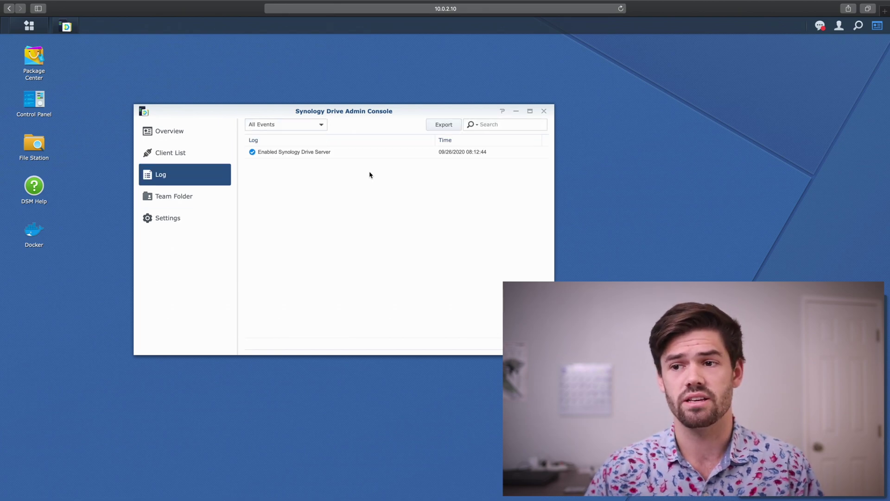
pyautogui.click(183, 201)
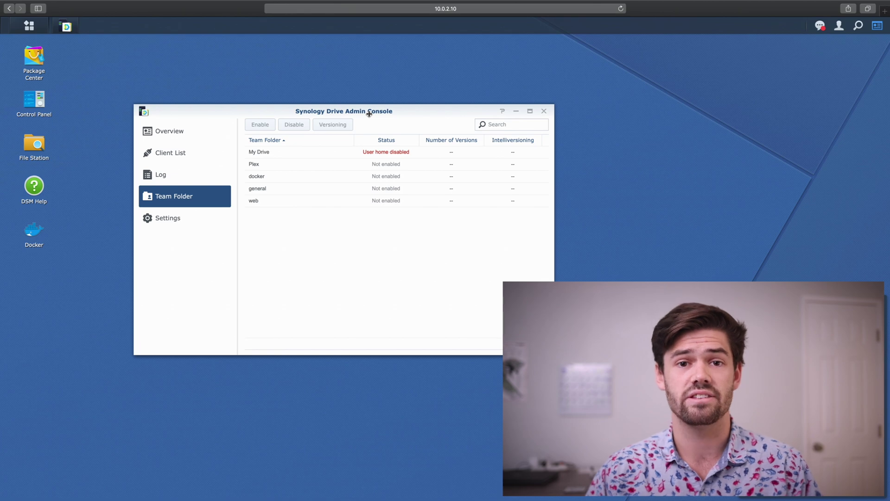
pyautogui.moveTo(370, 114); pyautogui.dragTo(414, 111)
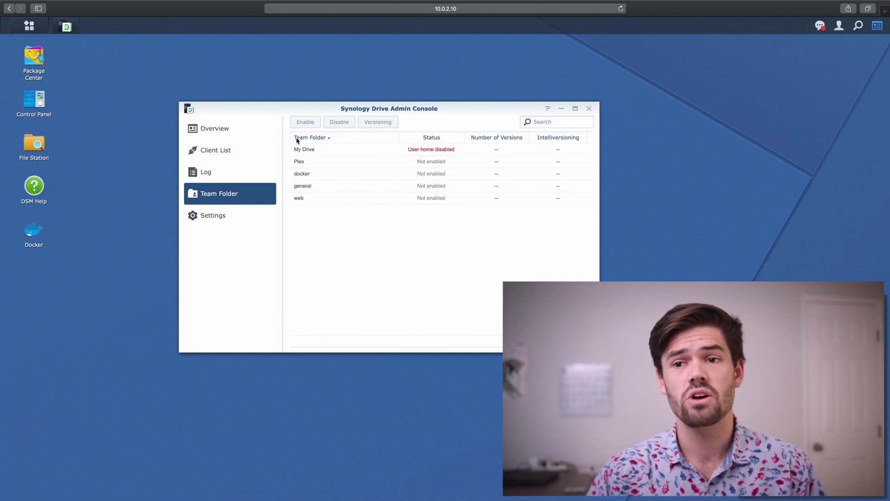
pyautogui.click(34, 100)
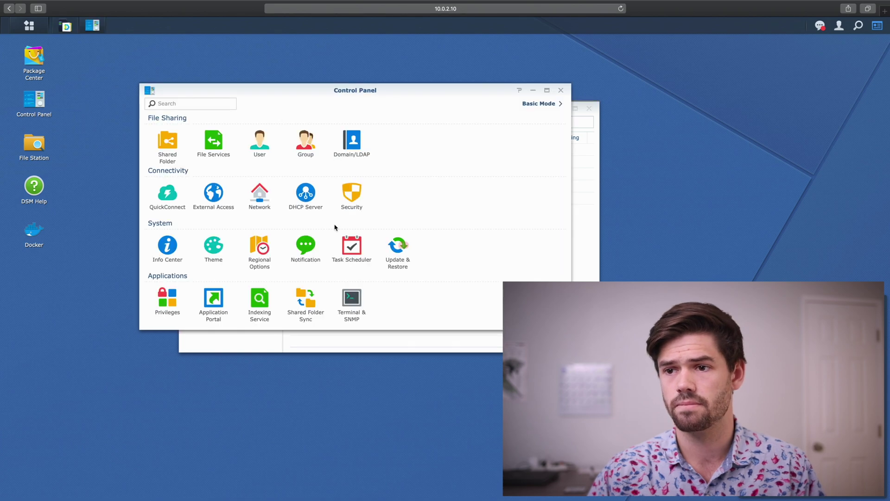
# Step: Enable the user home service in Control Panel's User Advanced settings
pyautogui.click(260, 140)
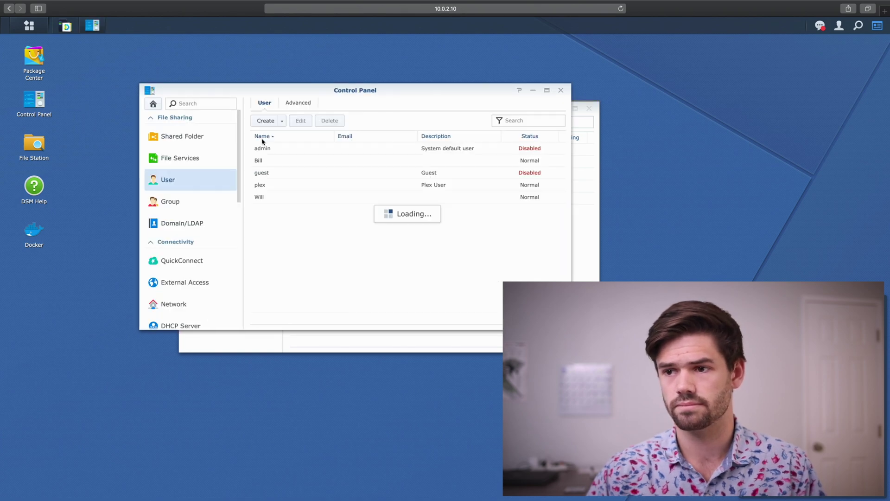
pyautogui.click(297, 105)
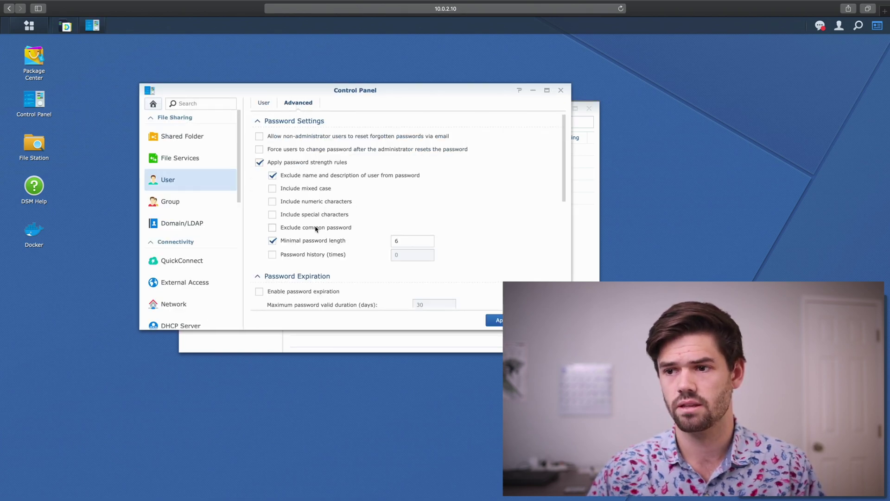
pyautogui.scroll(-10, 316, 228)
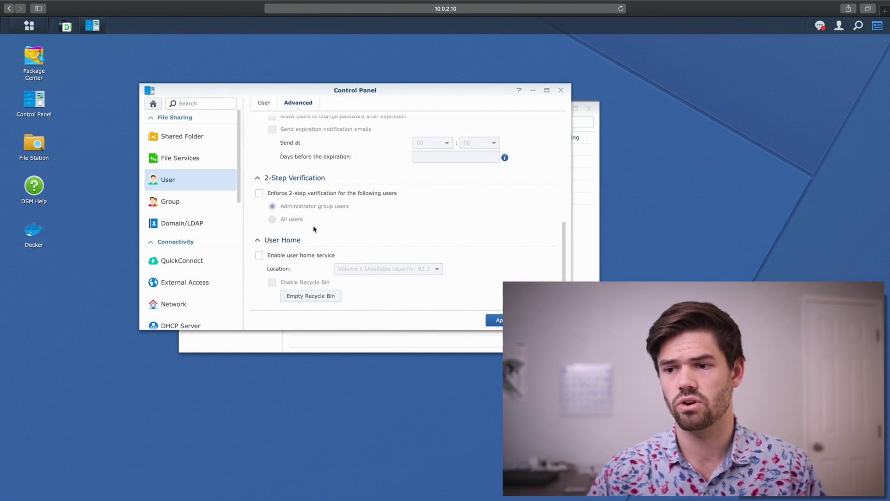
pyautogui.click(284, 258)
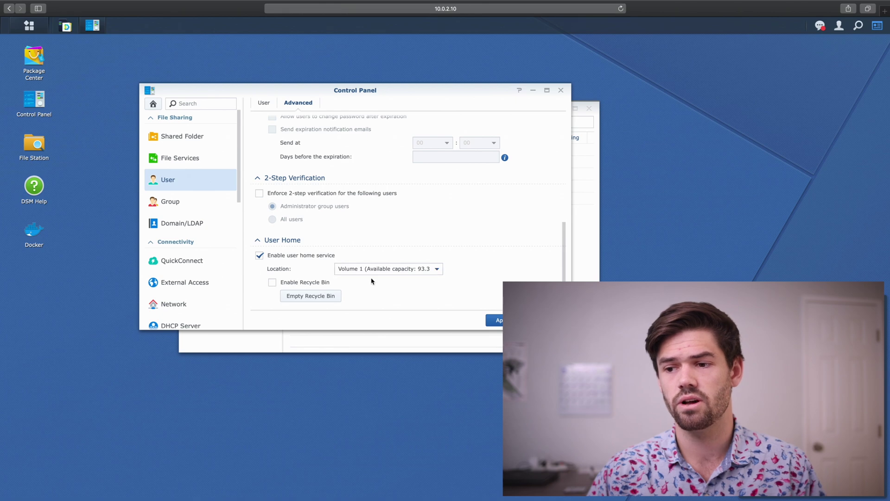
pyautogui.click(499, 322)
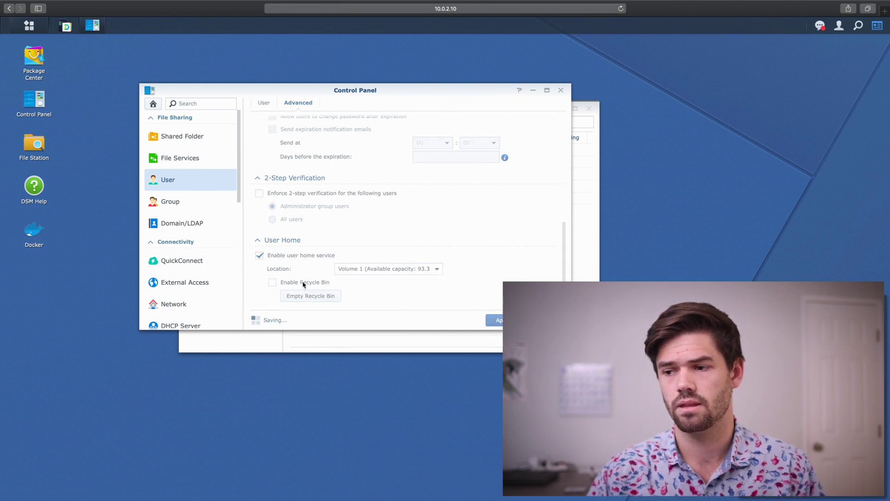
# Step: Select the My Drive team folder in the Admin Console and bring up its Versioning settings
pyautogui.click(575, 266)
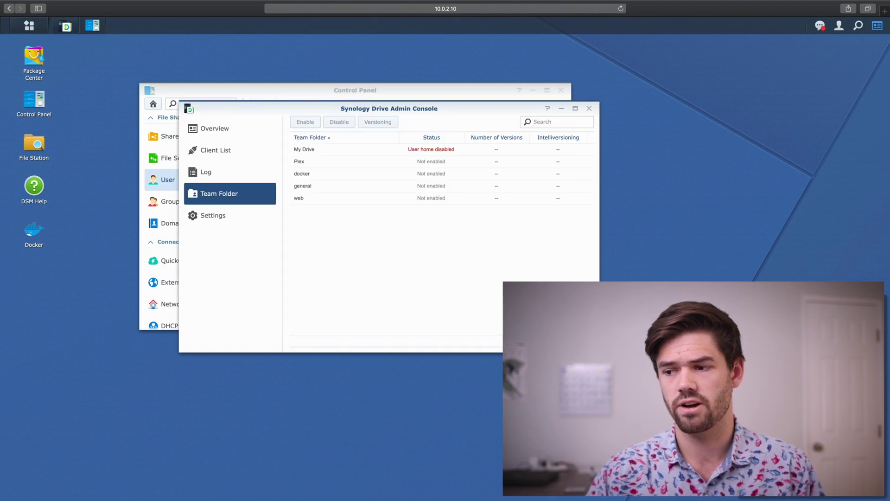
pyautogui.click(445, 152)
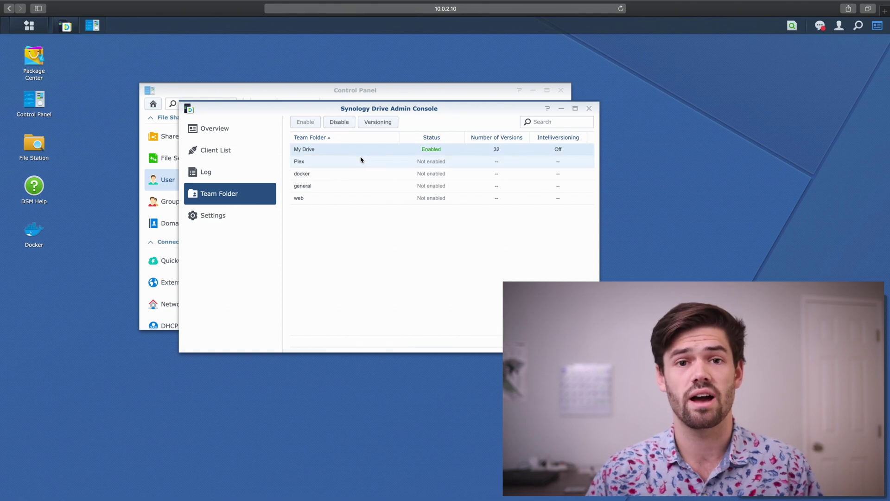
pyautogui.click(378, 125)
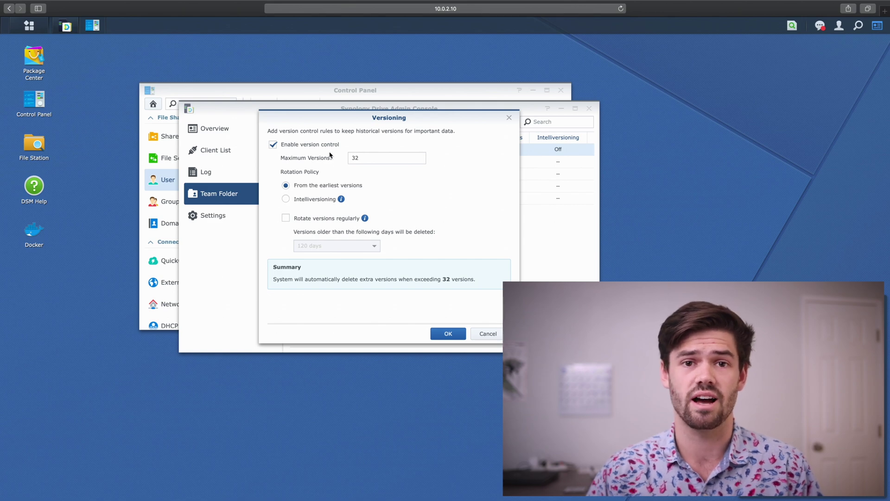
# Step: Set My Drive versioning to 32 versions, Intelliversioning, deleting versions older than 60 days
pyautogui.click(357, 158)
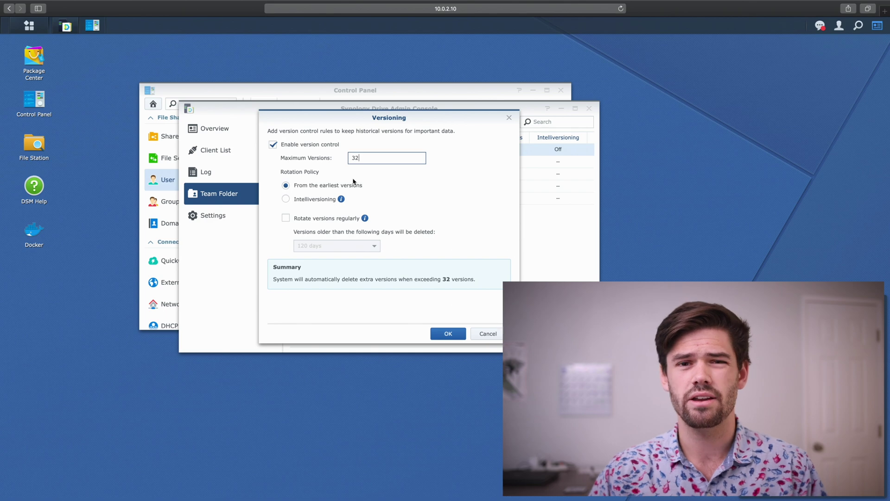
pyautogui.click(300, 203)
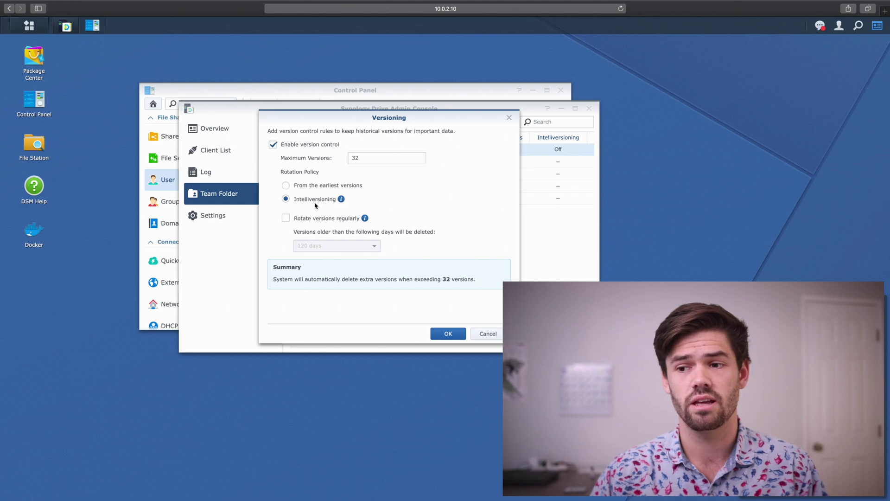
pyautogui.click(331, 219)
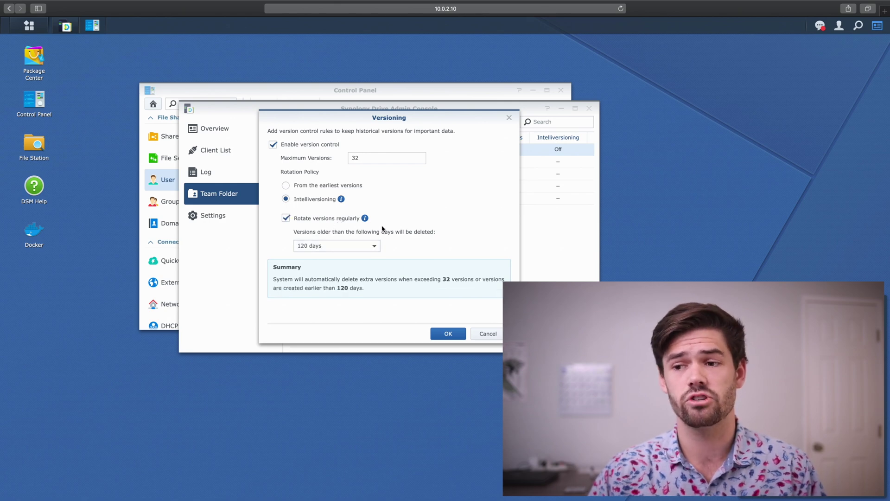
pyautogui.click(372, 245)
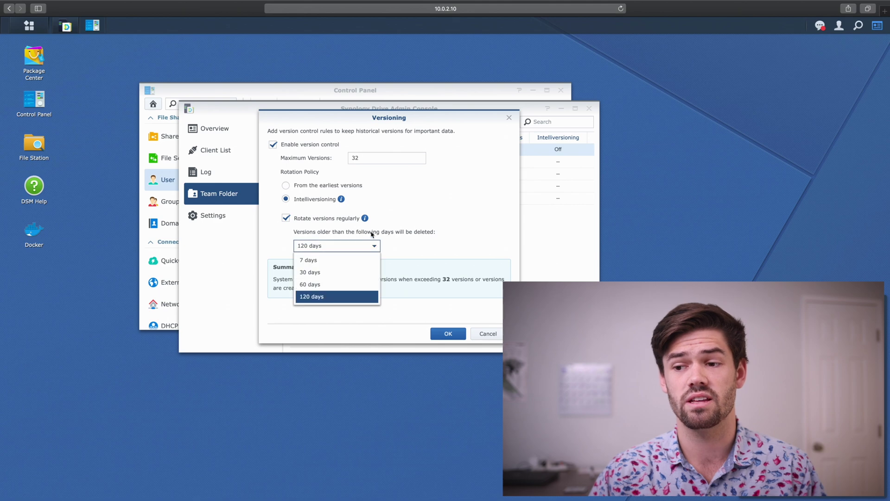
pyautogui.click(326, 283)
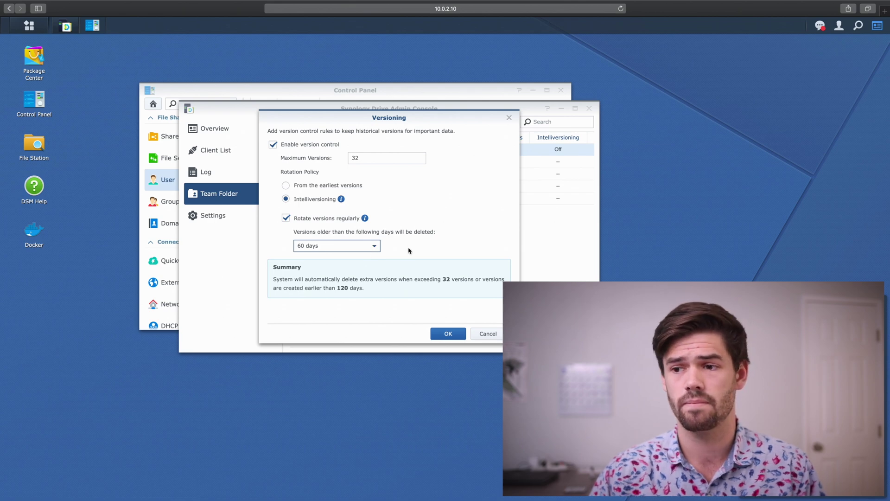
pyautogui.click(449, 334)
# Step: Confirm My Drive versioning, then enable the general team folder with default 32-version settings
pyautogui.click(457, 243)
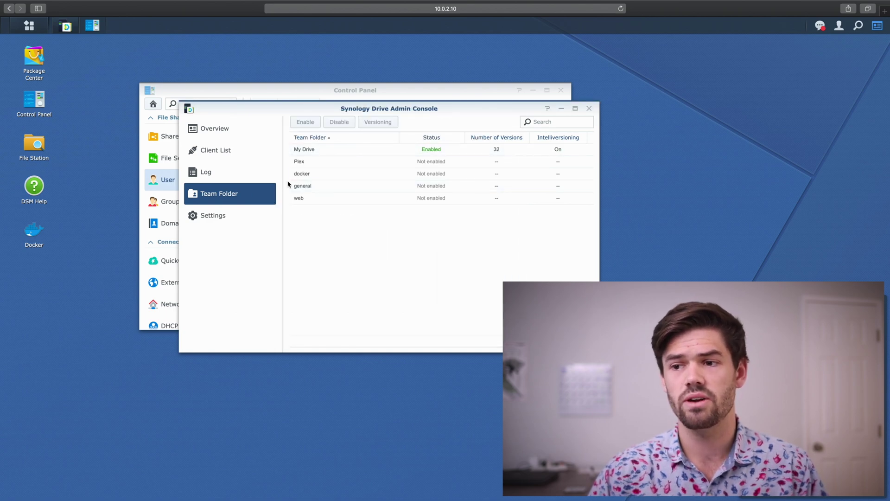
pyautogui.click(329, 185)
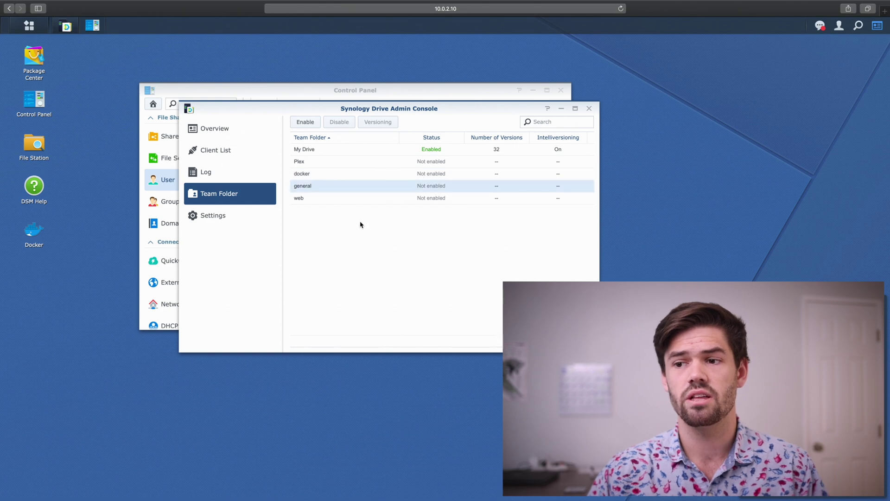
pyautogui.click(305, 127)
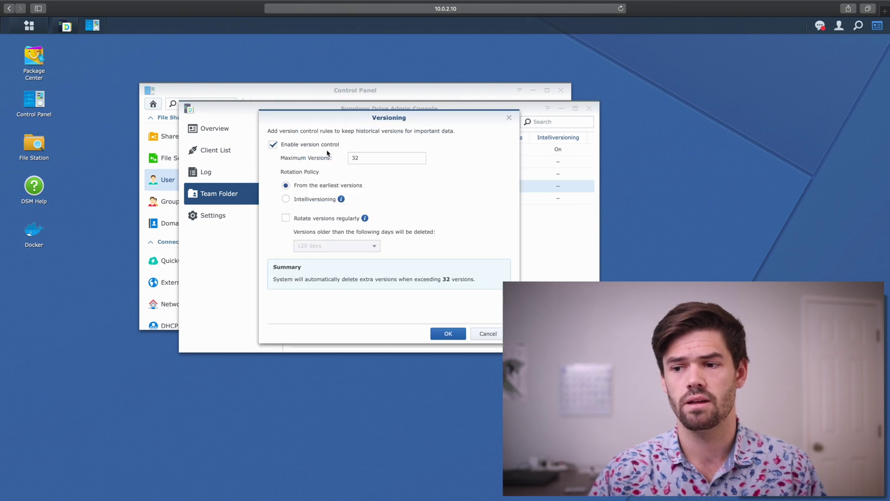
pyautogui.click(448, 333)
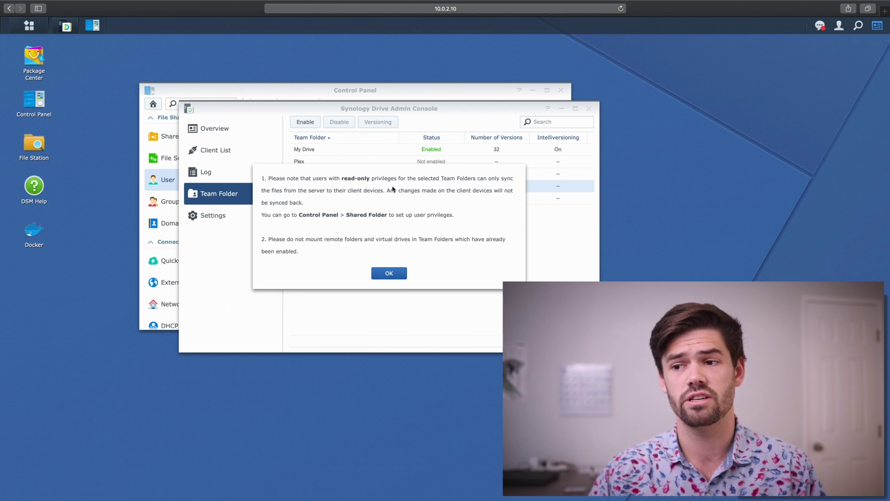
pyautogui.click(395, 273)
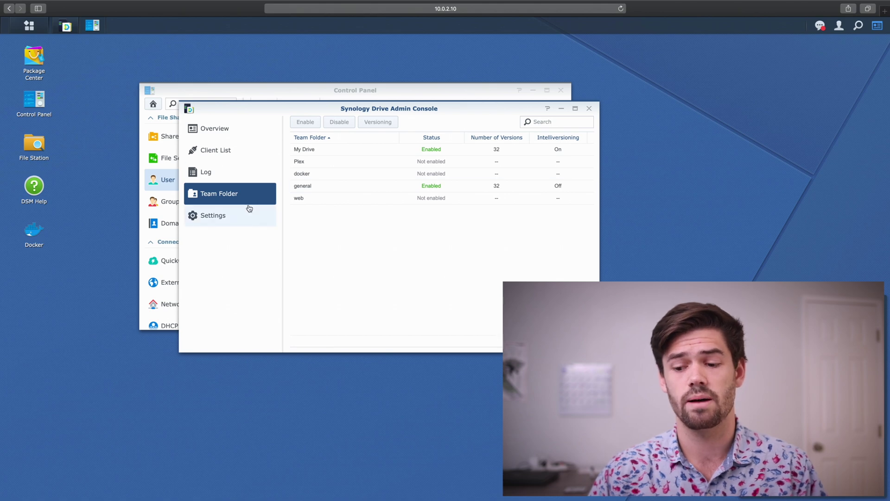
# Step: In Drive Settings, start a new sync profile, check its Applied User tab, and cancel
pyautogui.click(232, 216)
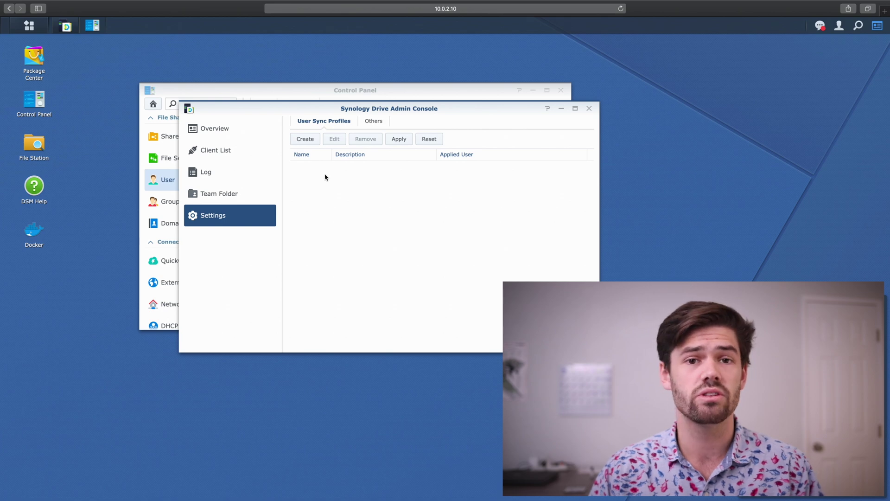
pyautogui.click(304, 139)
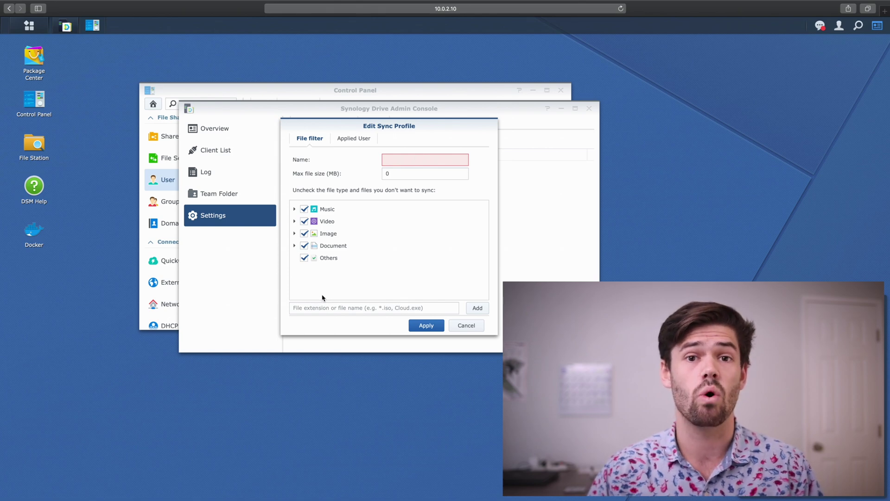
pyautogui.click(362, 140)
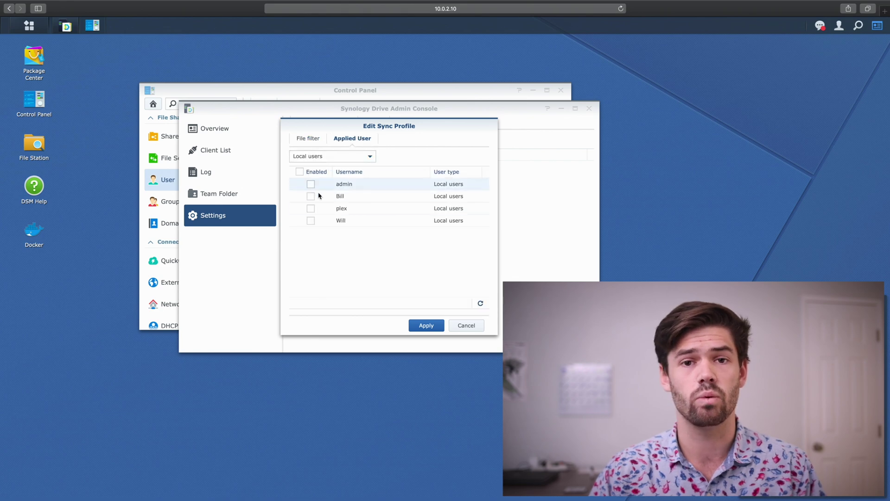
pyautogui.click(466, 328)
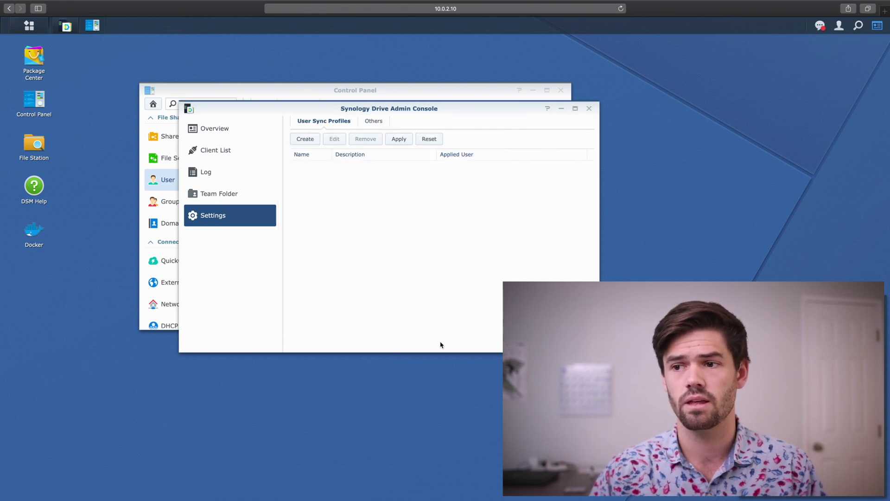
# Step: Review the Others settings, down to log rules of 1,000,000 entries or 1 month
pyautogui.click(374, 121)
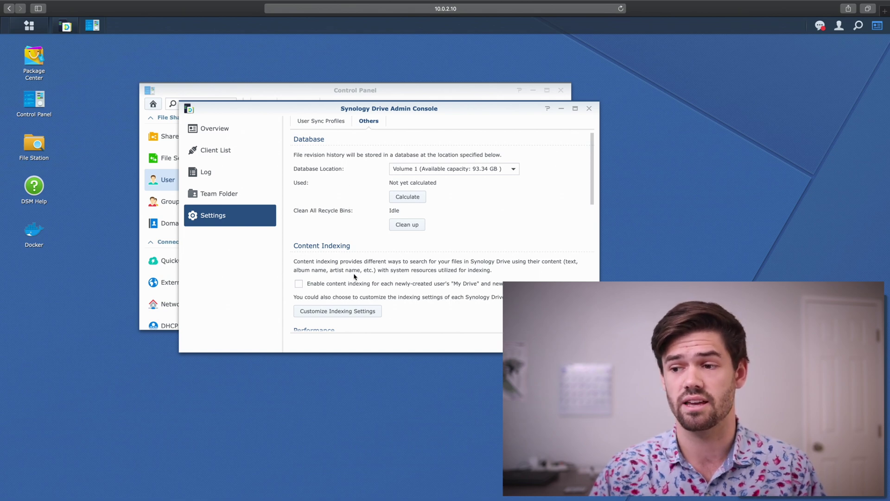
pyautogui.scroll(-1, 354, 277)
pyautogui.scroll(-5, 354, 276)
pyautogui.scroll(6, 350, 259)
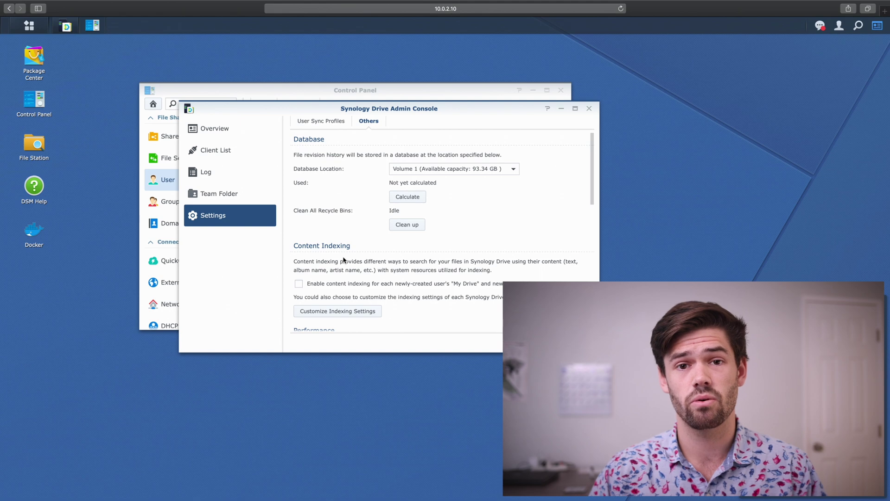
pyautogui.scroll(-2, 344, 260)
pyautogui.scroll(-6, 344, 260)
pyautogui.scroll(-5, 343, 261)
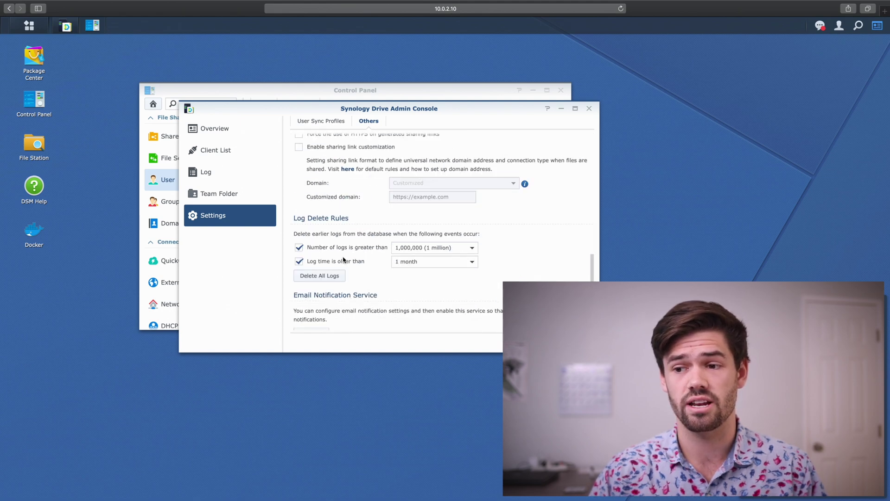
pyautogui.scroll(10, 343, 259)
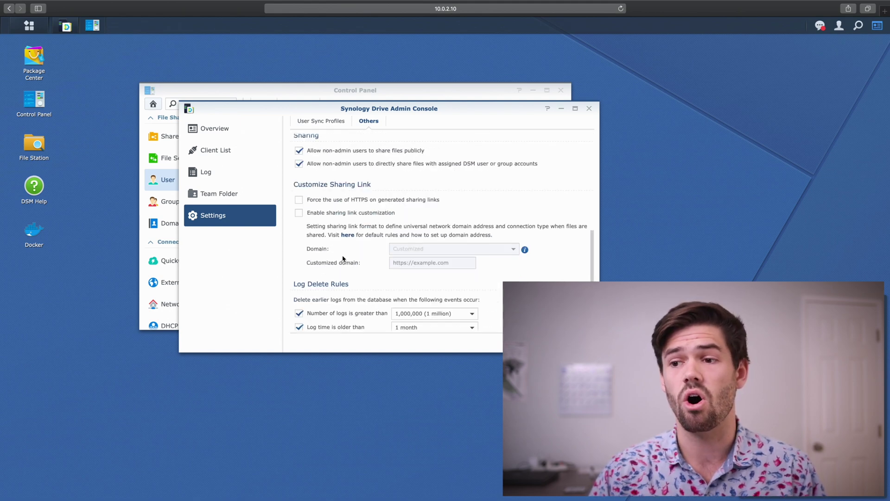
pyautogui.scroll(-3, 341, 251)
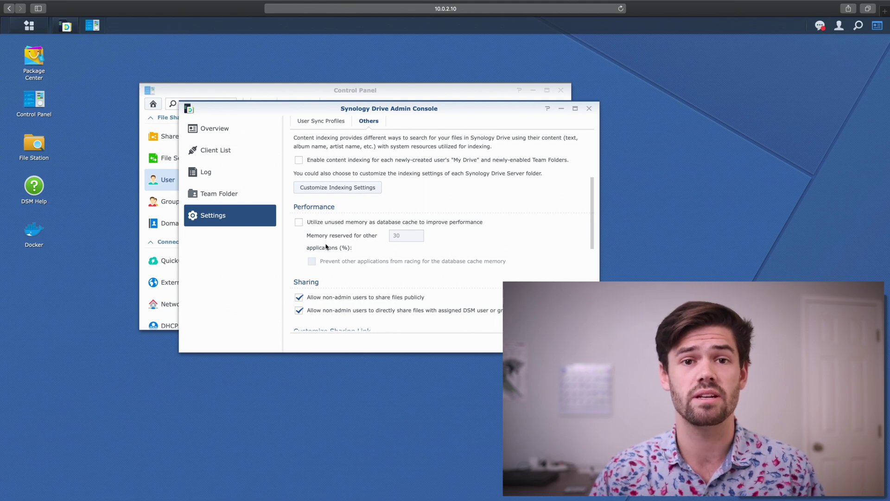
pyautogui.scroll(-5, 460, 184)
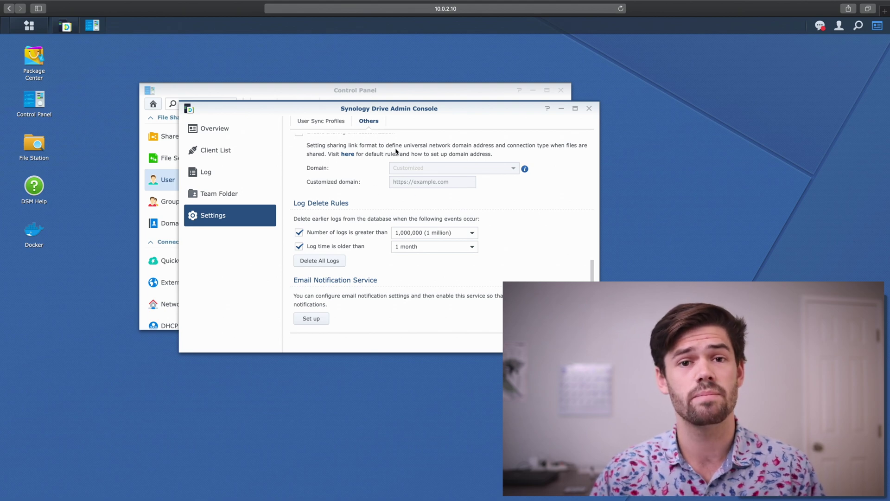
# Step: Close Admin Console and Control Panel, launch the Drive web portal, expand Team Folder, and view Shared with me
pyautogui.click(589, 108)
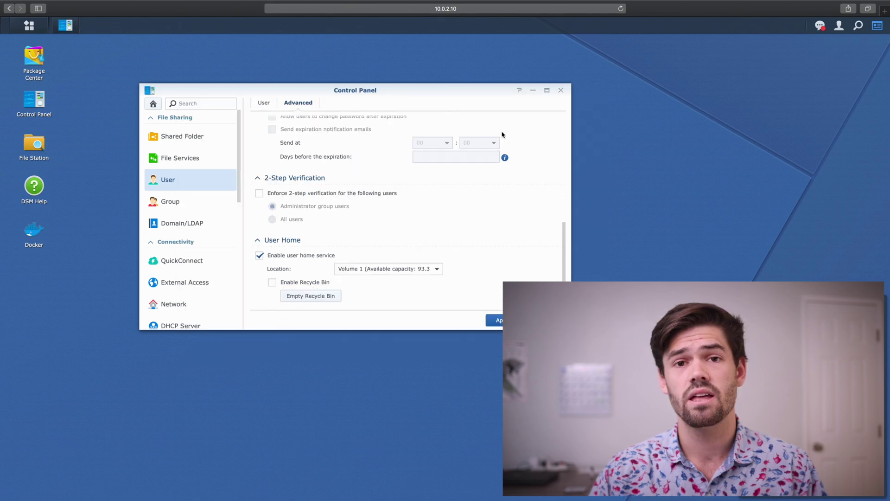
pyautogui.click(560, 90)
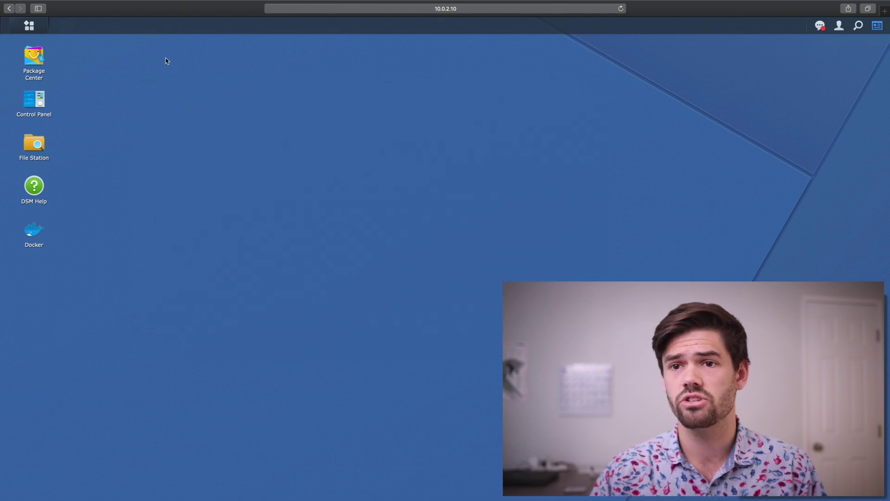
pyautogui.click(28, 25)
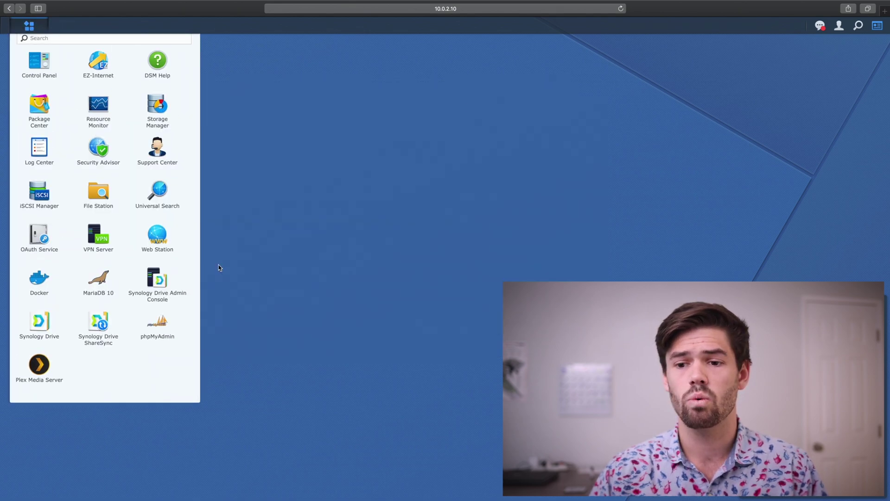
pyautogui.click(44, 331)
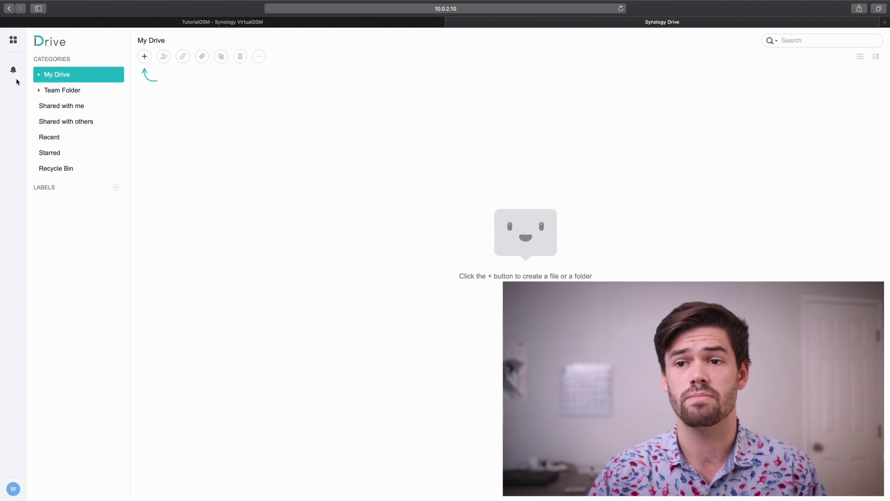
pyautogui.click(44, 93)
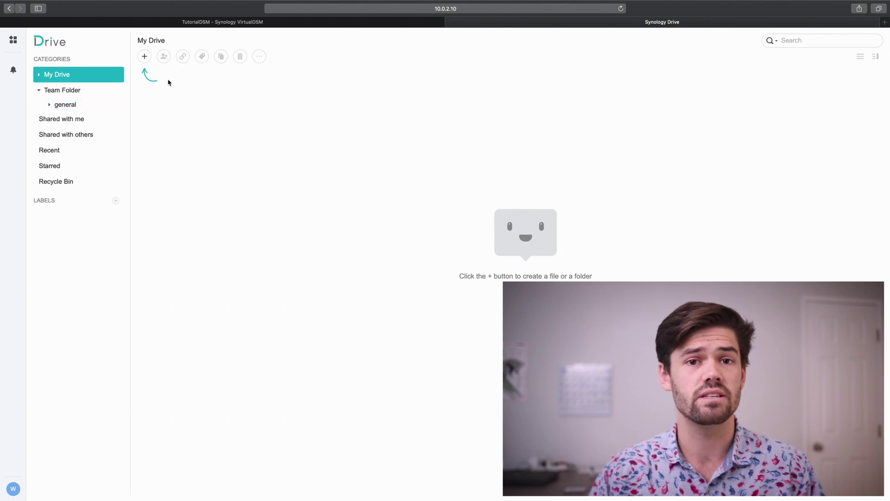
pyautogui.click(78, 119)
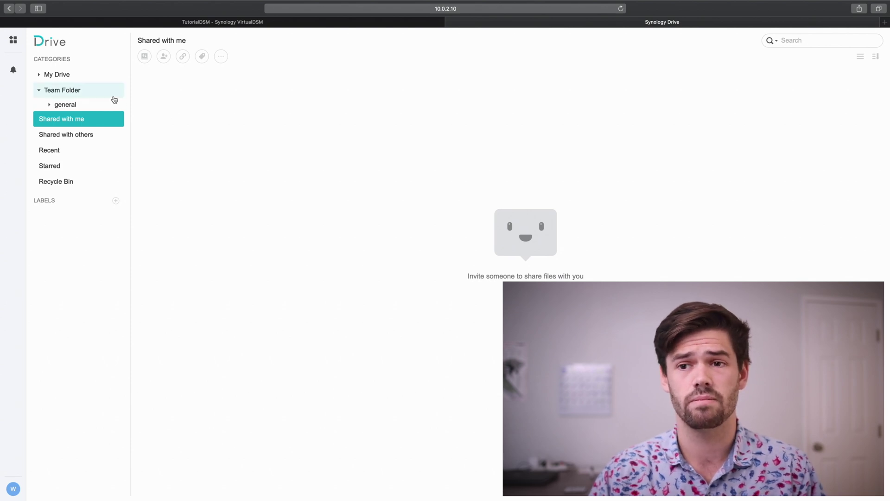
pyautogui.click(61, 79)
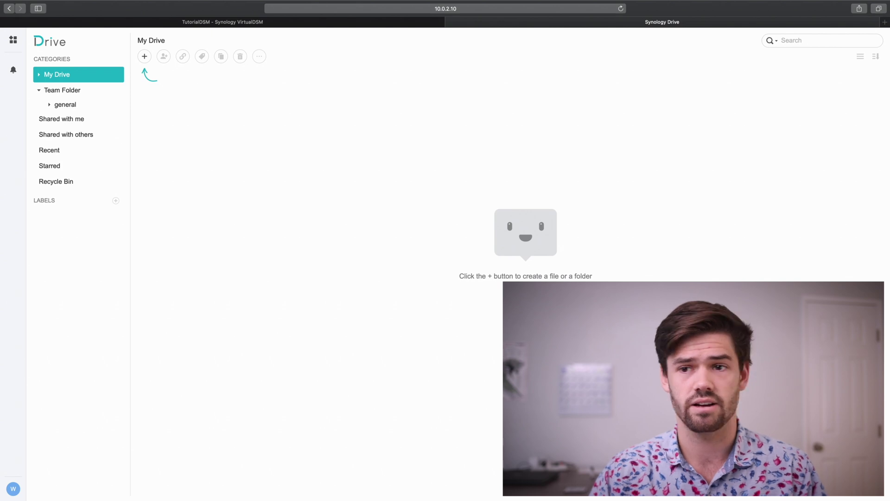
pyautogui.moveTo(889, 176); pyautogui.dragTo(396, 175)
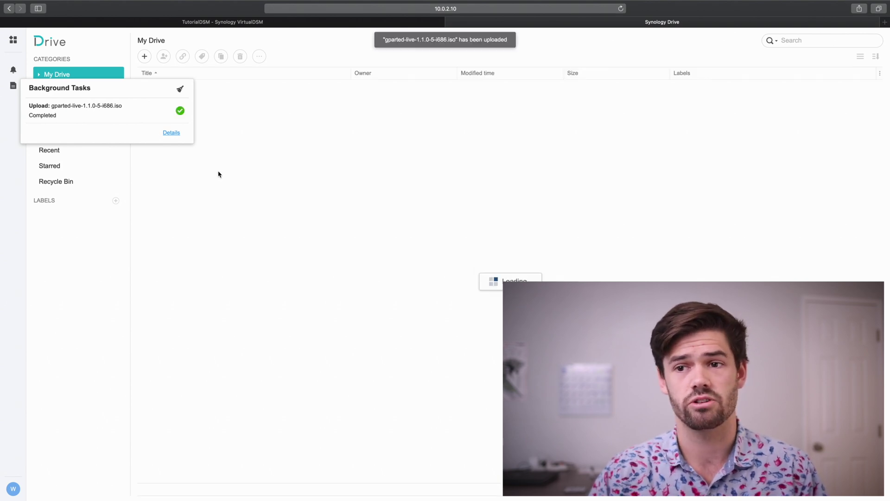
pyautogui.click(171, 133)
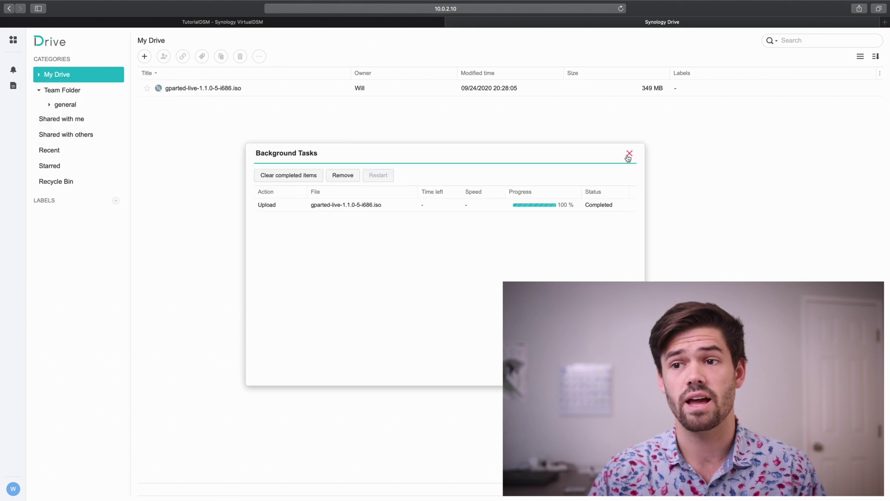
pyautogui.click(629, 153)
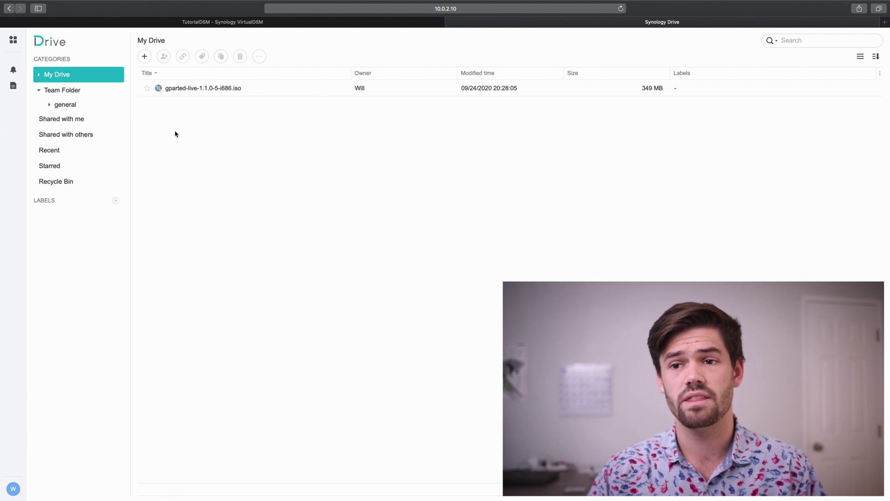
pyautogui.click(87, 106)
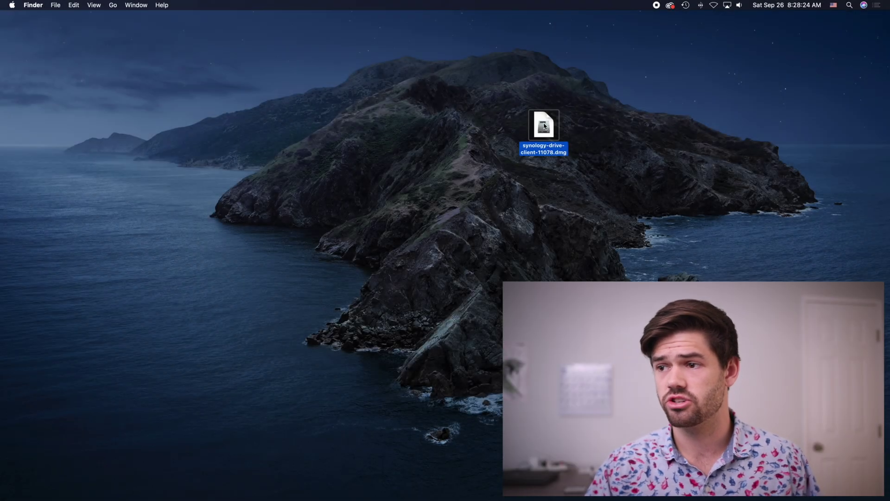
# Step: Install Synology Drive Client from the downloaded dmg, start setup and choose a sync task
pyautogui.doubleClick(544, 126)
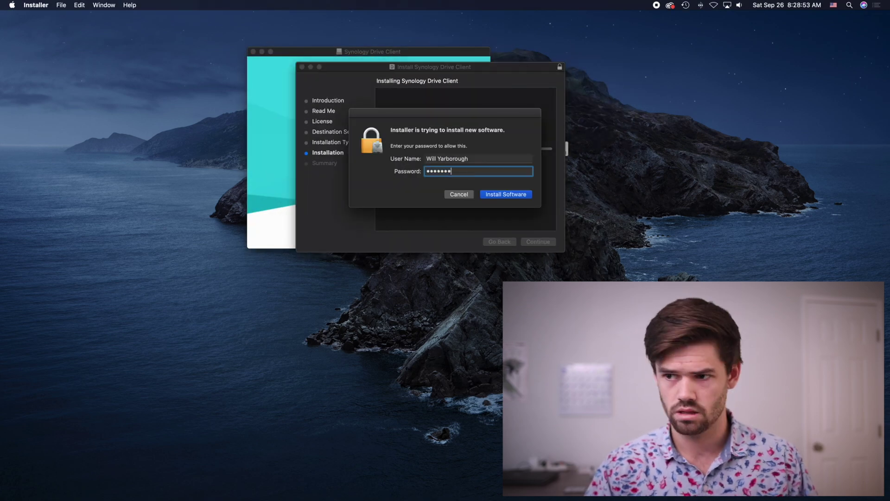
pyautogui.press('Return')
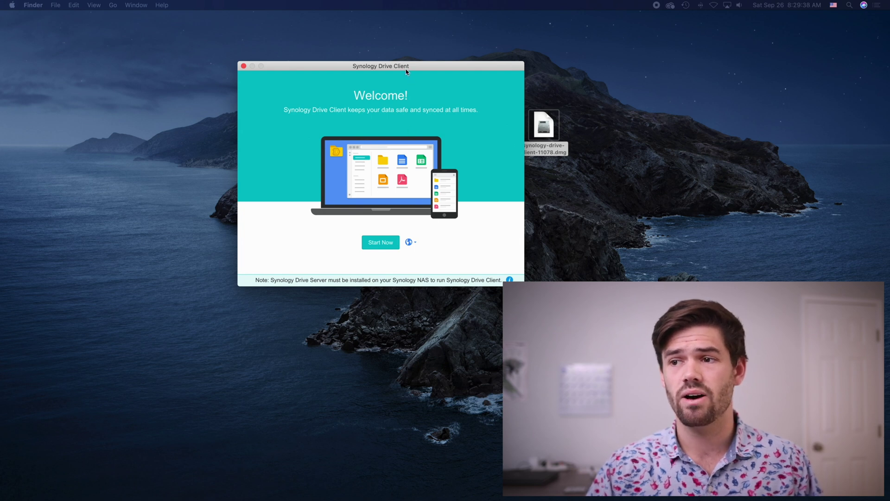
pyautogui.moveTo(408, 70); pyautogui.dragTo(359, 80)
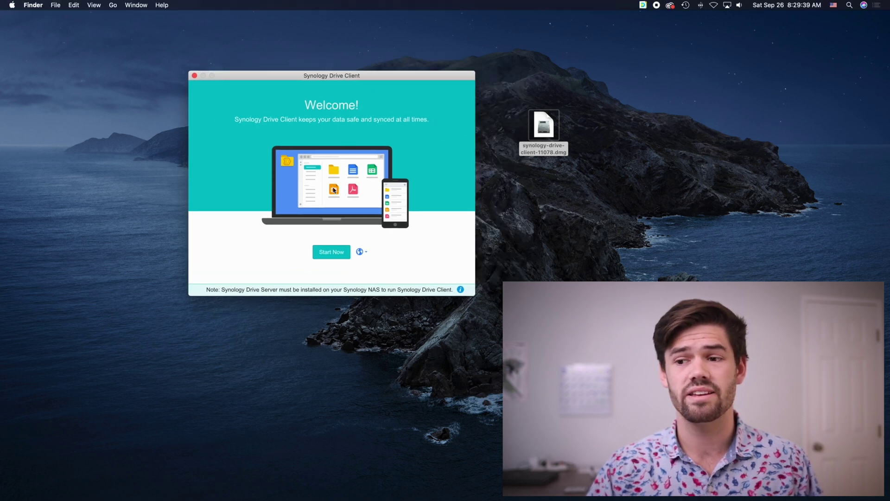
pyautogui.click(328, 256)
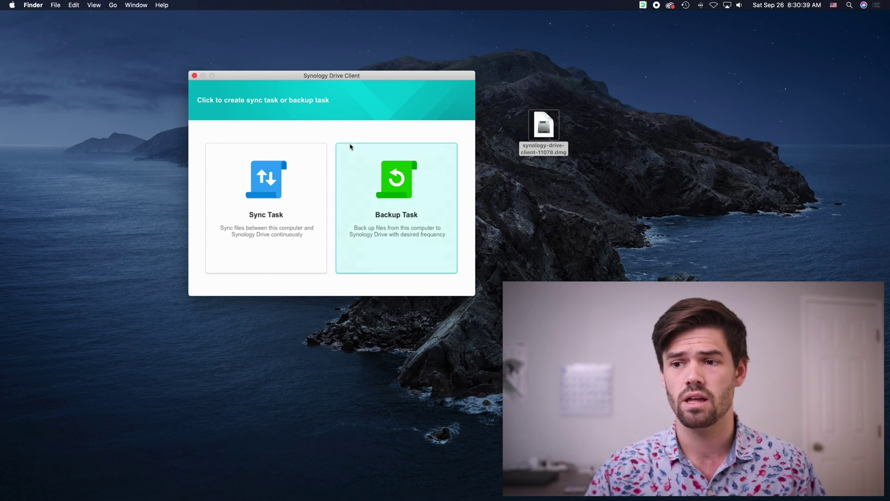
pyautogui.click(262, 195)
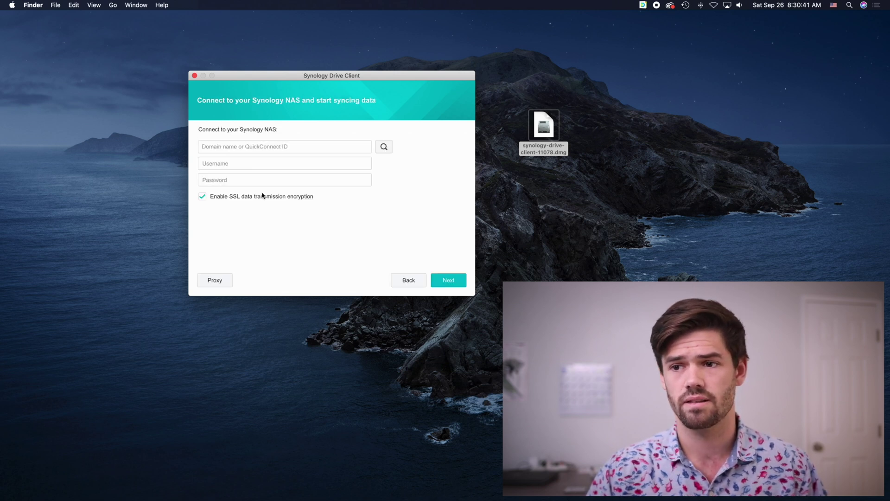
# Step: Connect the sync task to NAS 10.0.2.10 with the account's username and password, accepting the SSL warning
pyautogui.click(272, 146)
pyautogui.write('1')
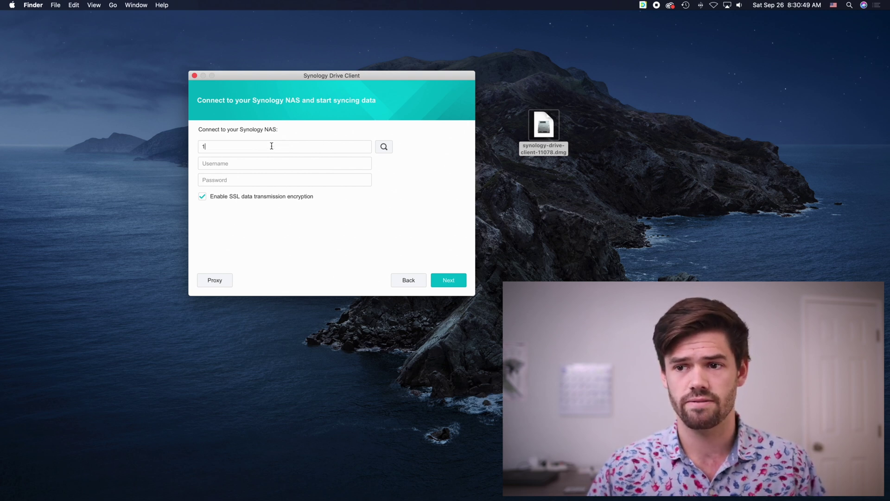
pyautogui.write('0.0.2.10')
pyautogui.click(252, 163)
pyautogui.write('Will')
pyautogui.press('Tab')
pyautogui.write('********')
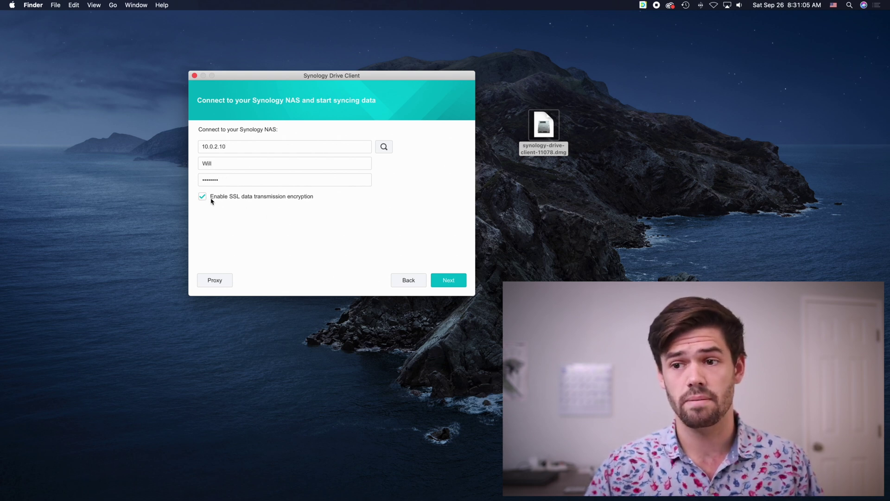
pyautogui.click(453, 284)
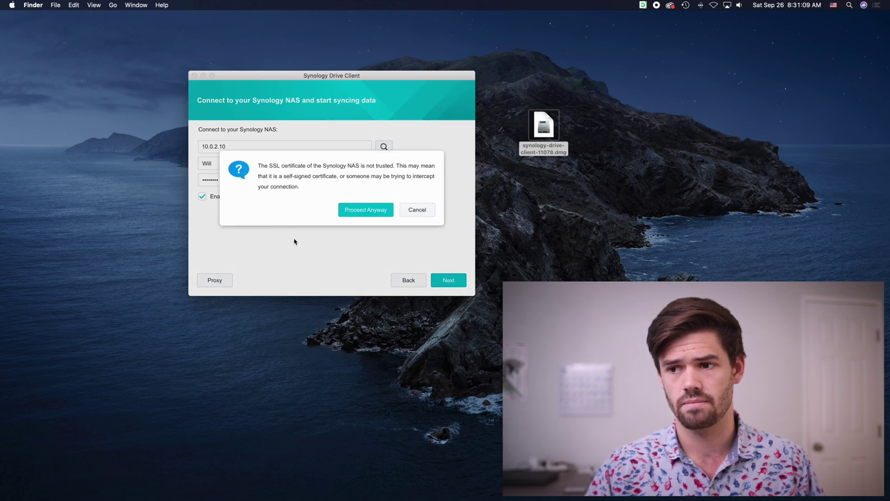
pyautogui.click(366, 210)
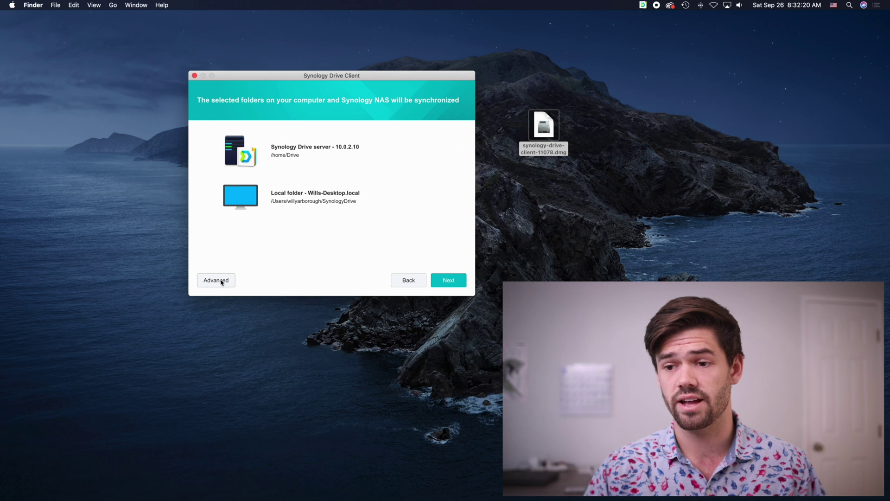
pyautogui.click(221, 279)
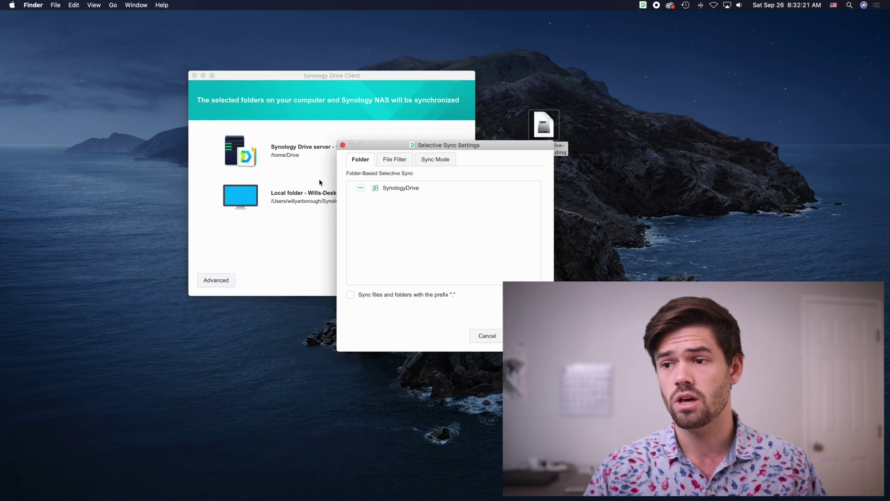
pyautogui.moveTo(381, 145); pyautogui.dragTo(263, 108)
pyautogui.click(277, 124)
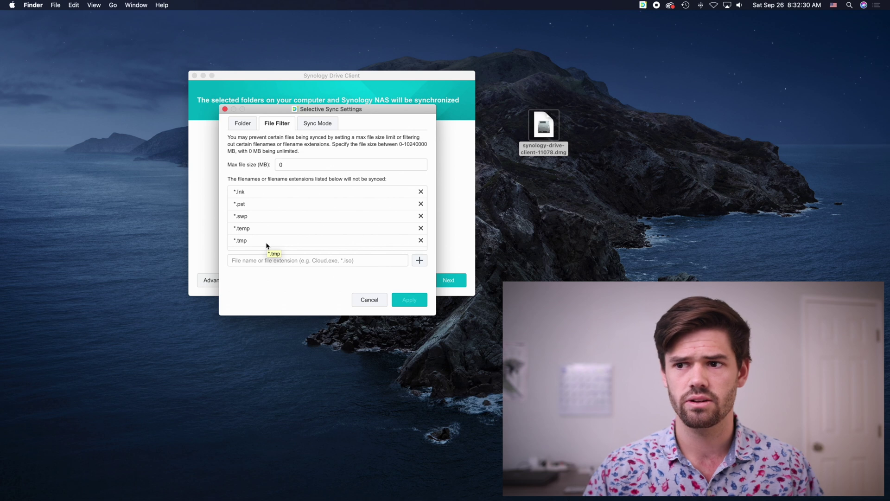
pyautogui.click(317, 123)
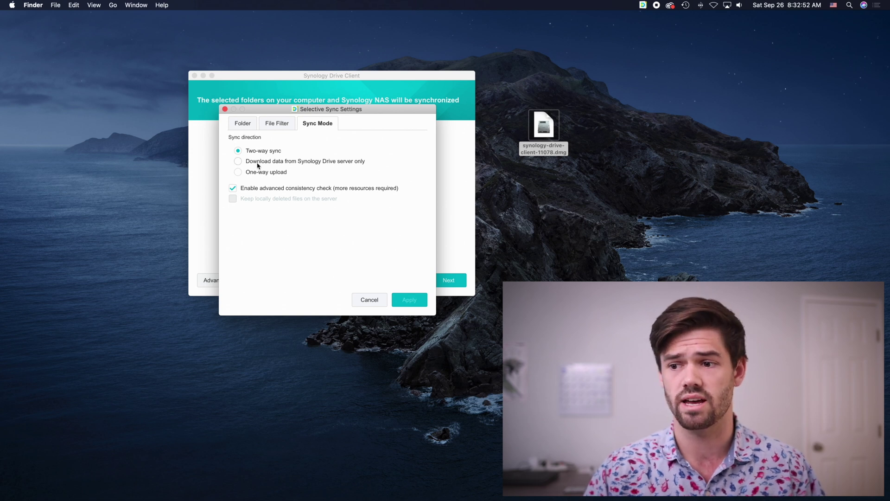
pyautogui.click(373, 302)
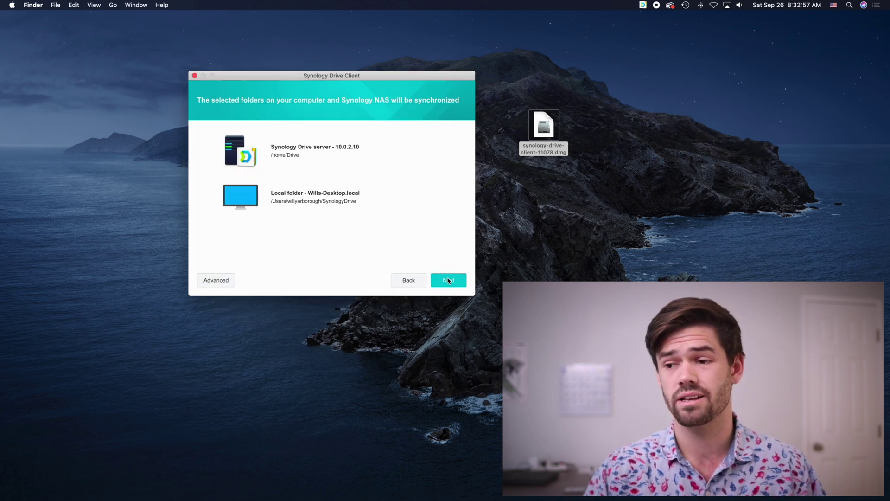
# Step: Complete the wizard keeping the default Shared with me folder, then dismiss the tray tips
pyautogui.click(449, 280)
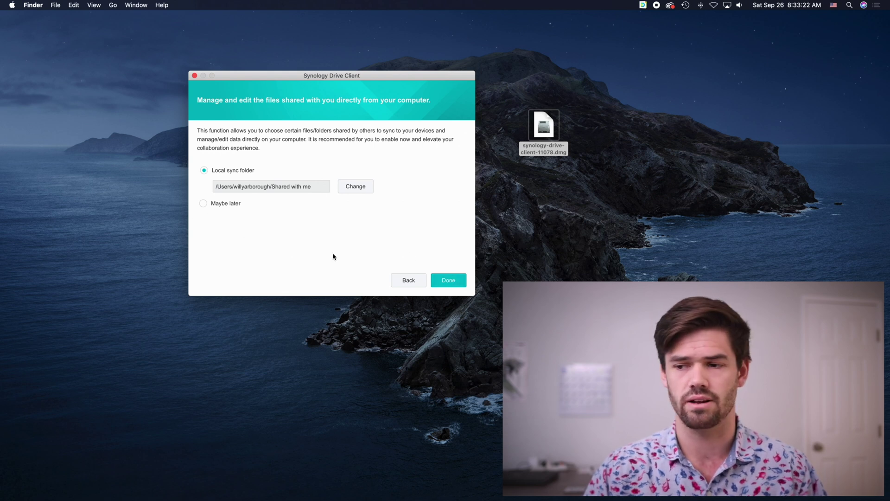
pyautogui.click(445, 280)
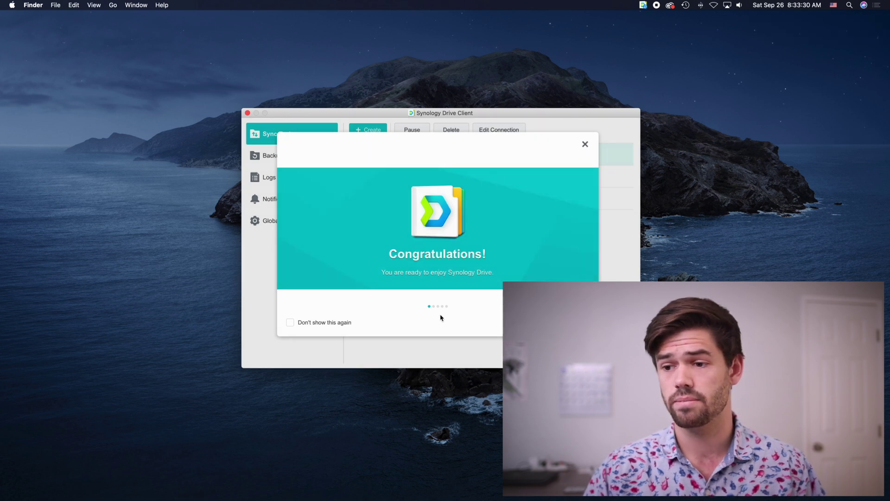
pyautogui.click(585, 143)
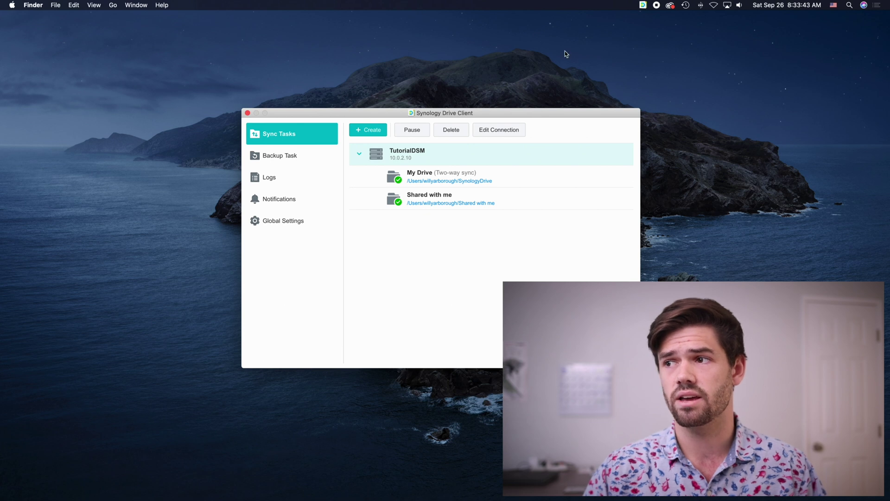
# Step: Enable Use minimalist system tray icon in Global Settings > Display
pyautogui.click(297, 221)
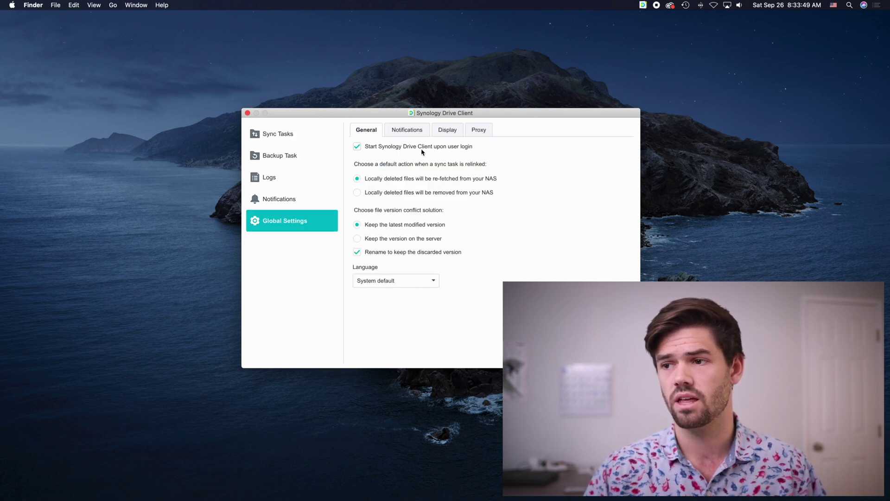
pyautogui.click(440, 134)
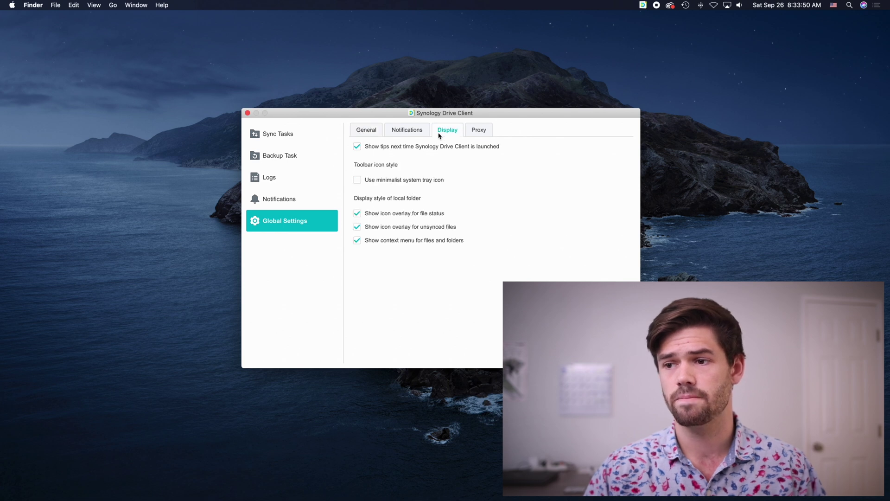
pyautogui.click(399, 182)
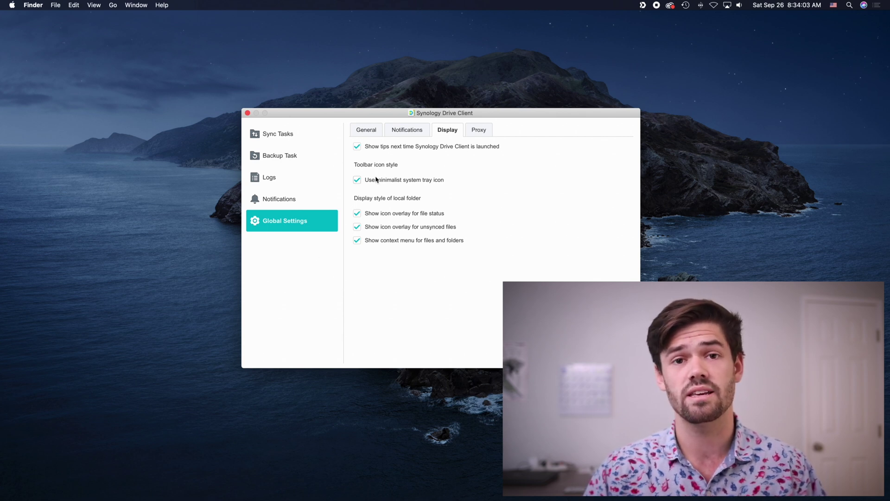
# Step: Review the Sync Tasks list, sync Logs and empty Backup Task page, then close the client
pyautogui.click(295, 140)
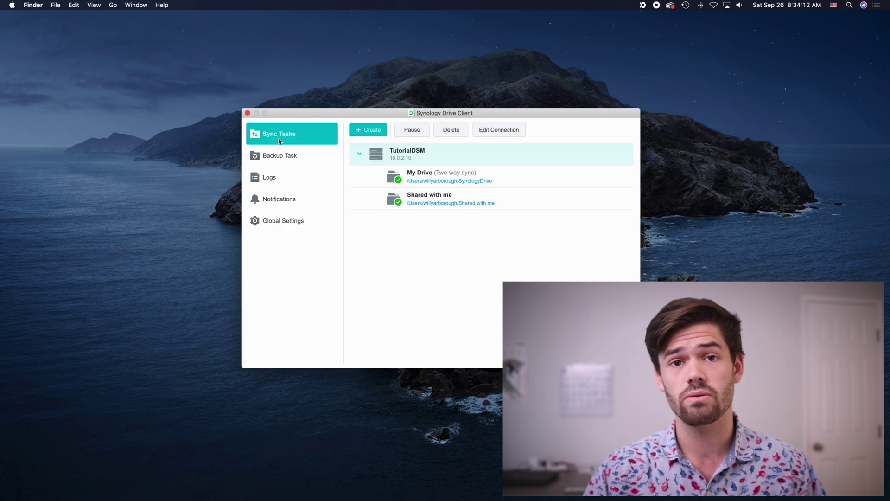
pyautogui.click(295, 179)
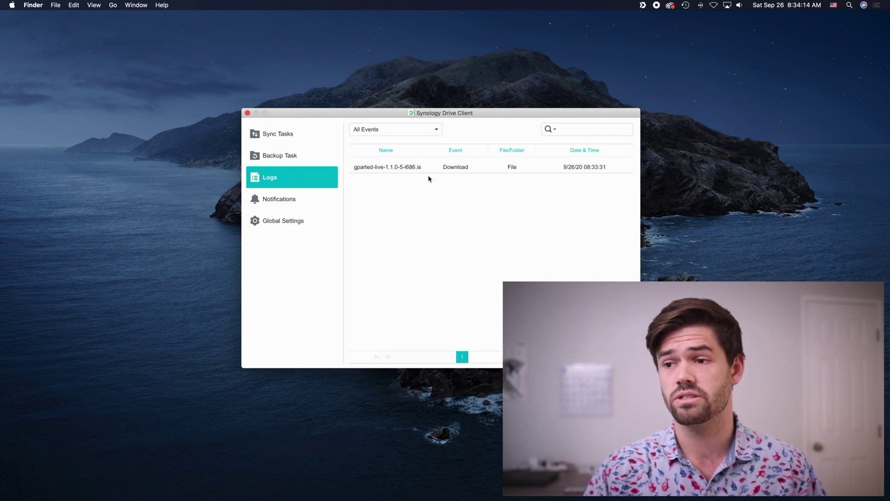
pyautogui.click(289, 220)
pyautogui.click(269, 156)
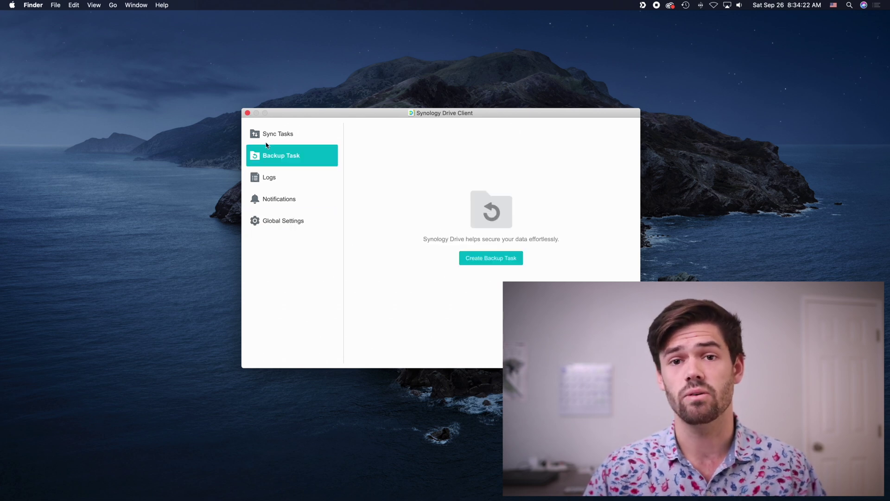
pyautogui.click(248, 113)
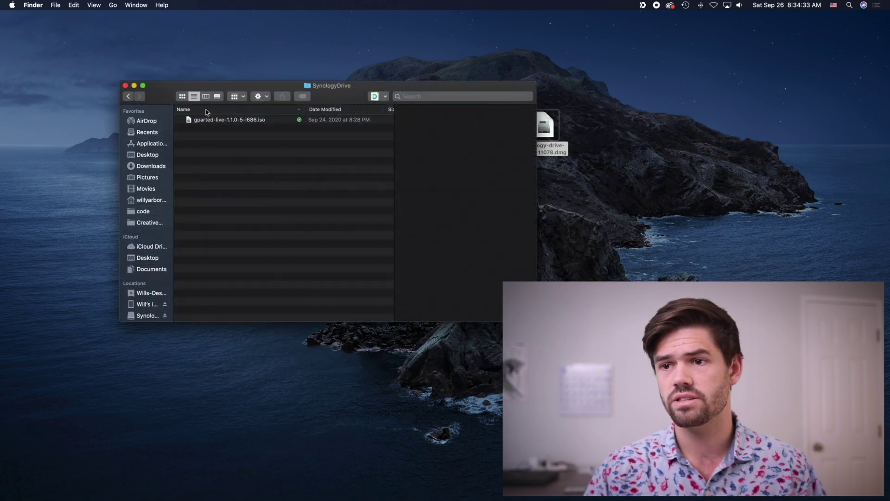
# Step: Move the synology-drive-client dmg out of iCloud Drive into the SynologyDrive folder
pyautogui.click(185, 97)
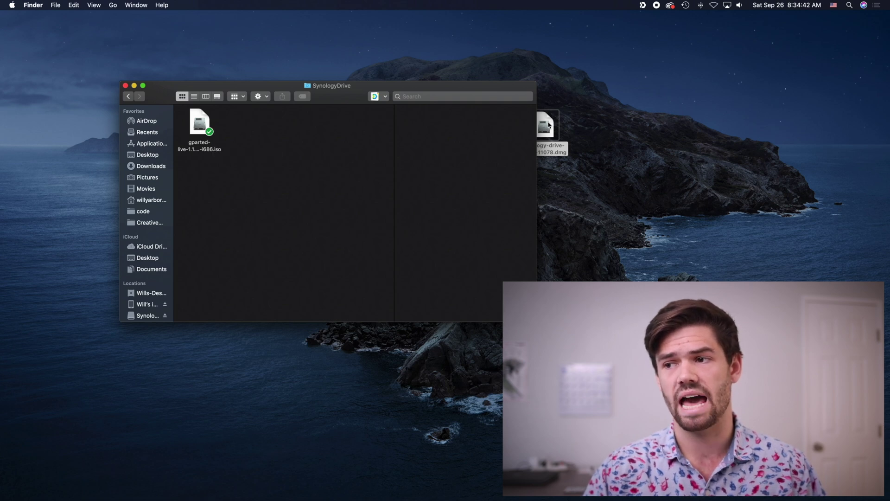
pyautogui.moveTo(551, 117); pyautogui.dragTo(285, 134)
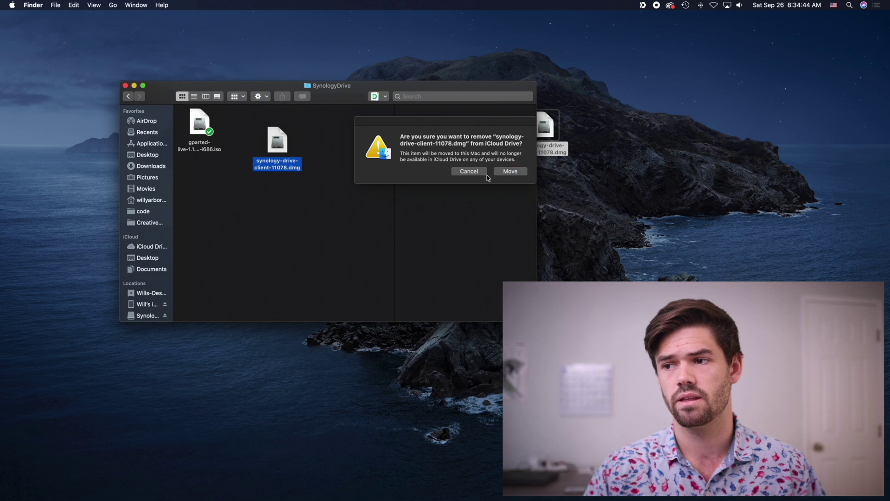
pyautogui.click(519, 174)
pyautogui.click(280, 223)
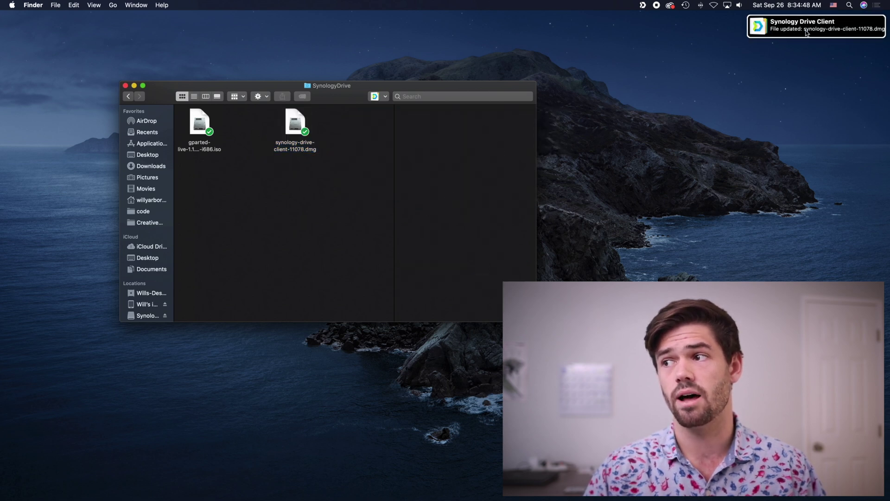
# Step: In the browser, close the Download Center and open Synology Drive in a new tab
pyautogui.hotkey('ctrl', 'Right')
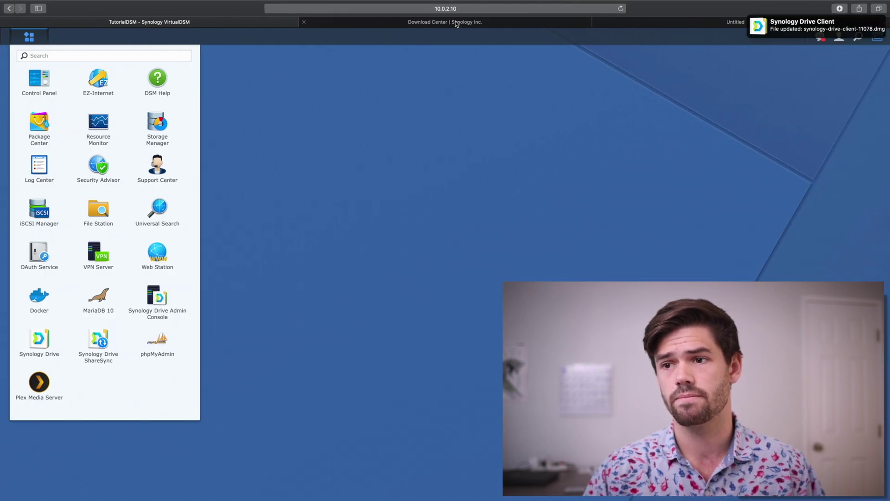
pyautogui.click(304, 22)
pyautogui.click(32, 333)
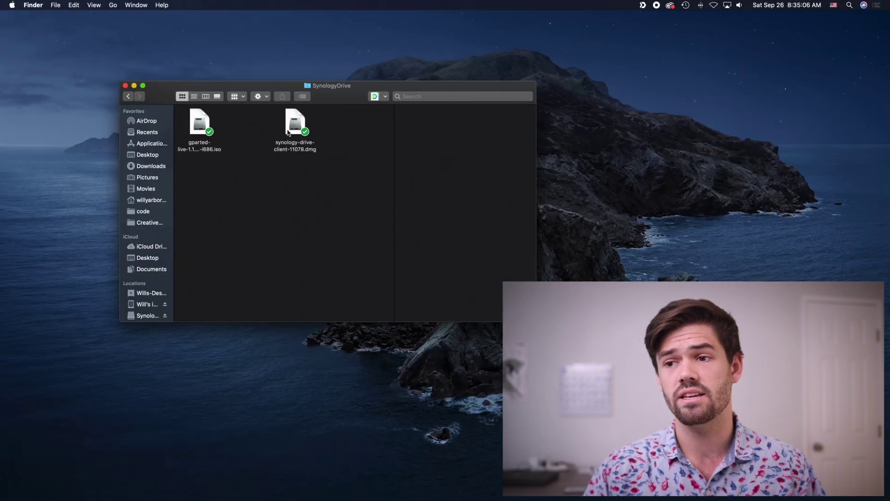
# Step: Arrange the installer icon beside the gparted image in the SynologyDrive folder
pyautogui.moveTo(287, 132); pyautogui.dragTo(241, 133)
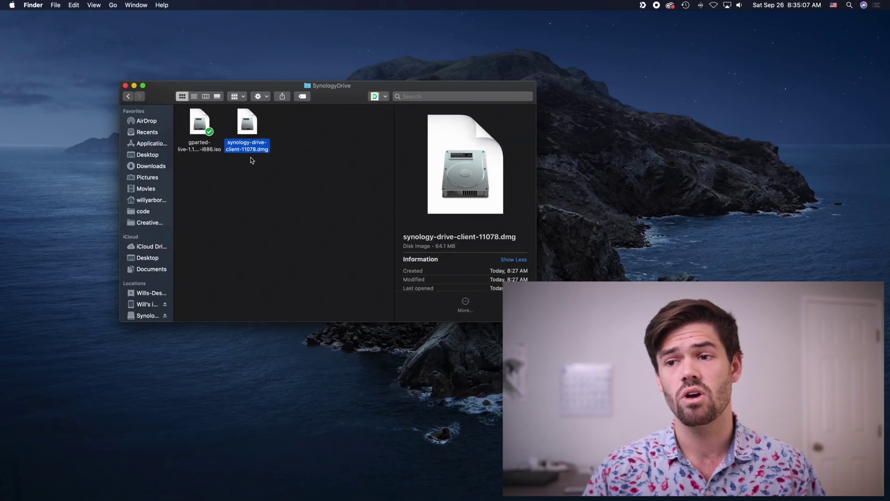
pyautogui.click(249, 166)
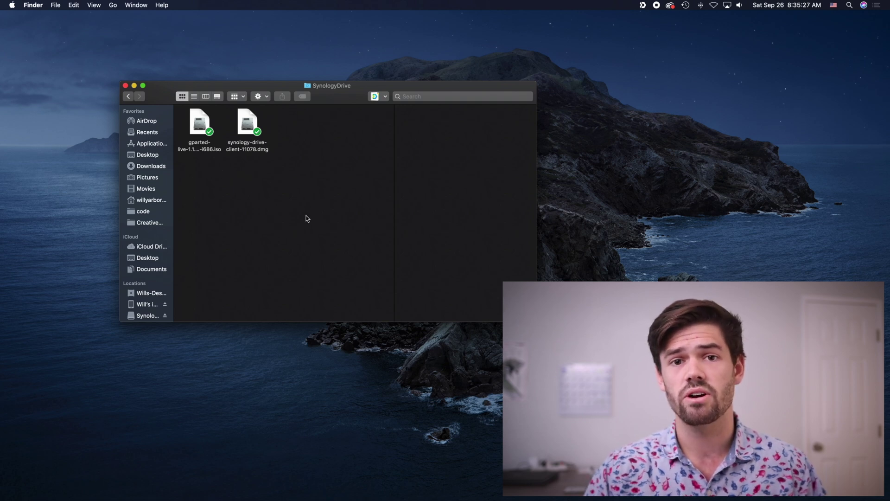
pyautogui.rightClick(306, 217)
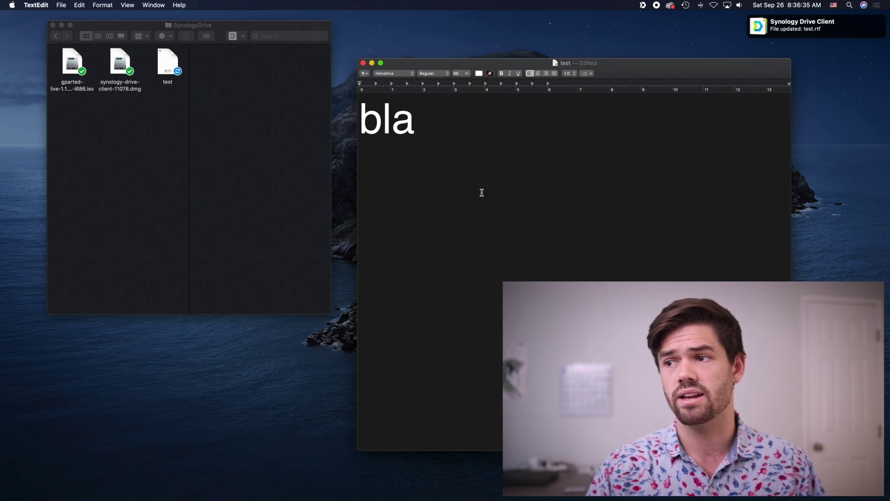
# Step: Save test.rtf containing 'bla' and reload the Synology Drive web page to see it
pyautogui.press('super+s')
pyautogui.click(253, 172)
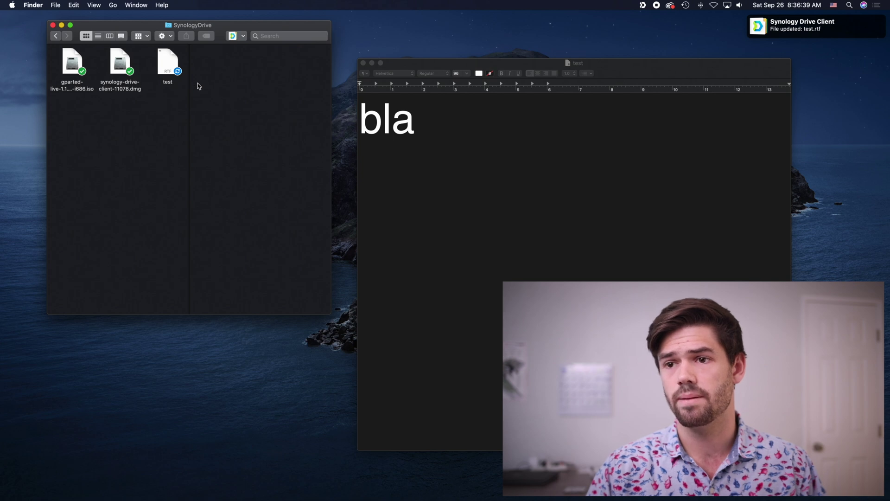
pyautogui.hotkey('ctrl', 'Right')
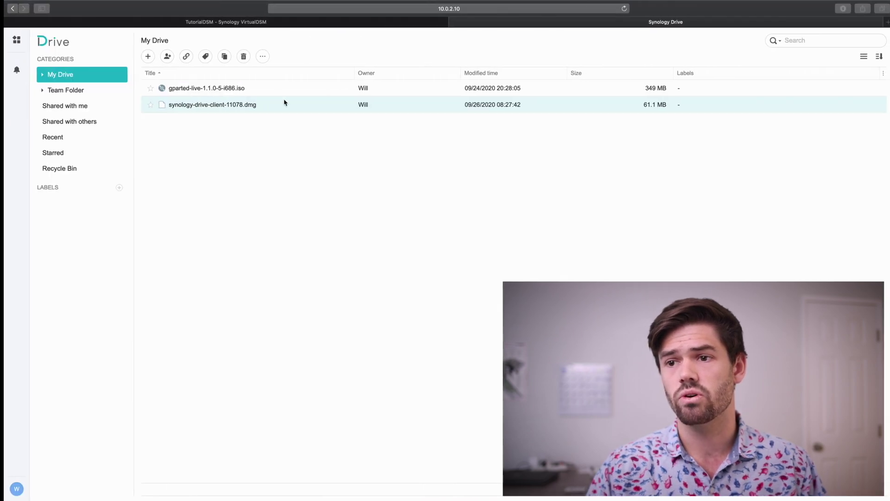
pyautogui.press('super+r')
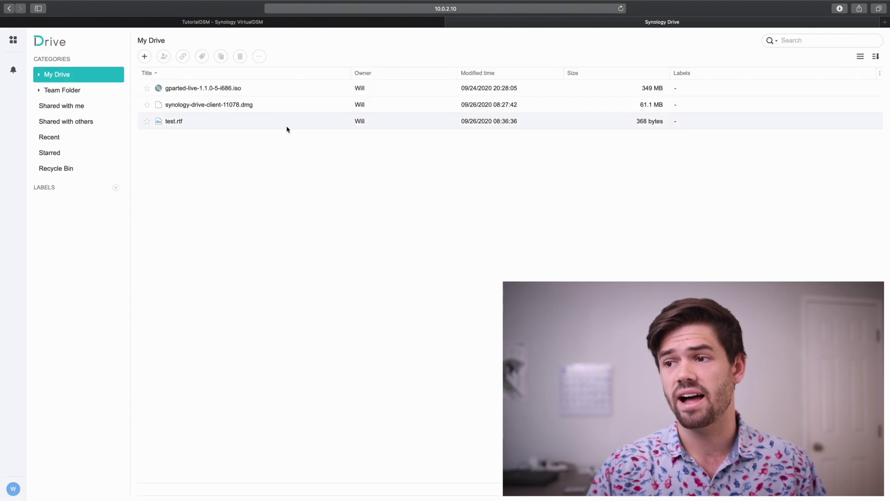
pyautogui.hotkey('ctrl', 'Left')
# Step: Add the line 'This is a new edit' below bla and save test.rtf again
pyautogui.click(420, 128)
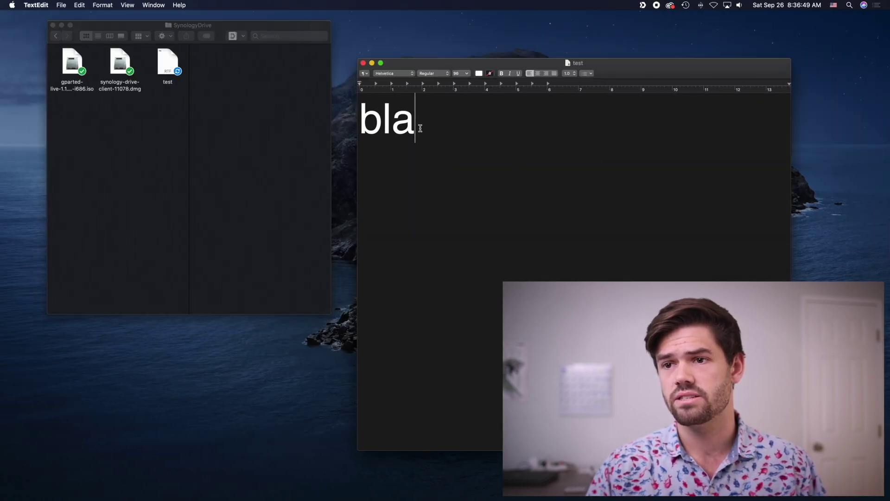
pyautogui.press('Return')
pyautogui.write('This is a new edit')
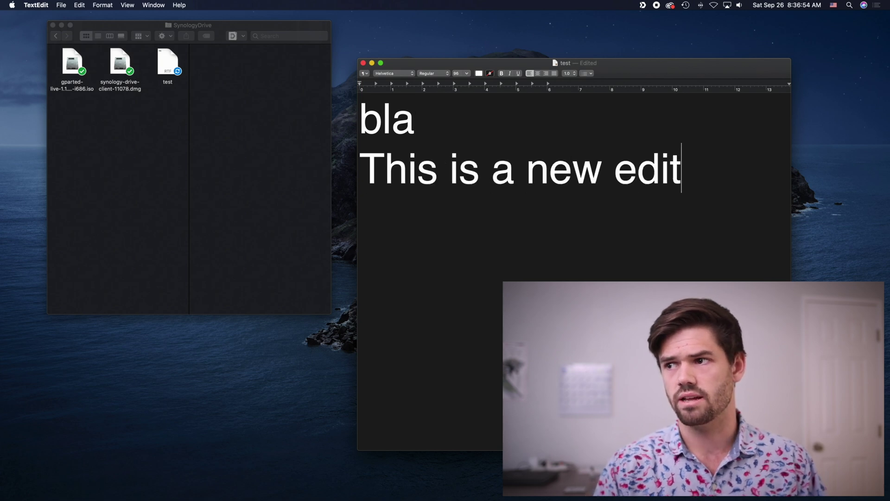
pyautogui.press('super+s')
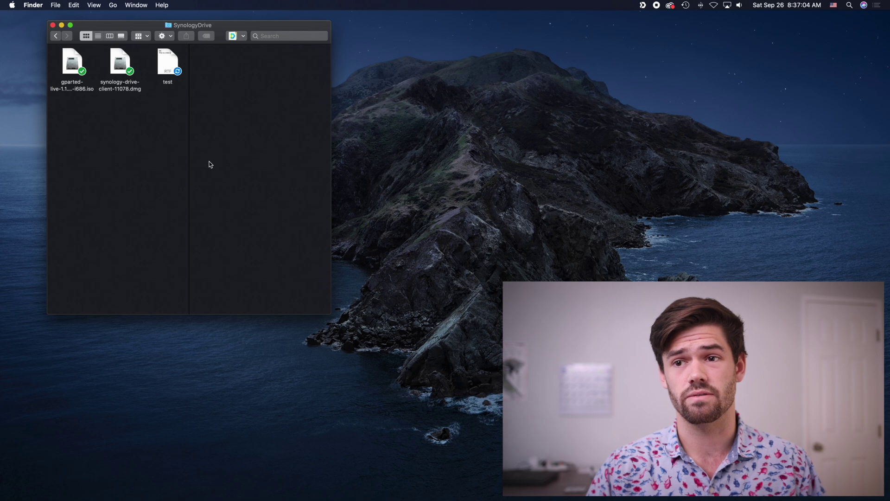
pyautogui.hotkey('ctrl', 'Right')
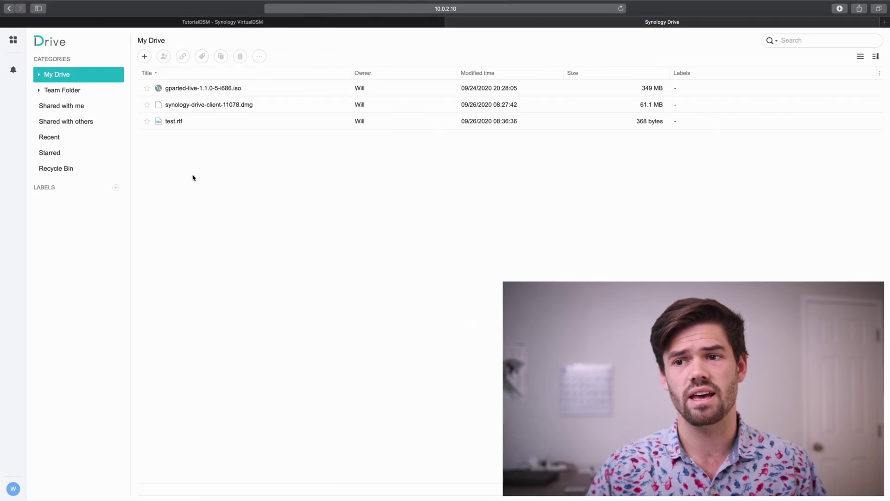
# Step: Download test.rtf's 08:36:09 version from its History, allowing Safari's download prompt
pyautogui.click(206, 126)
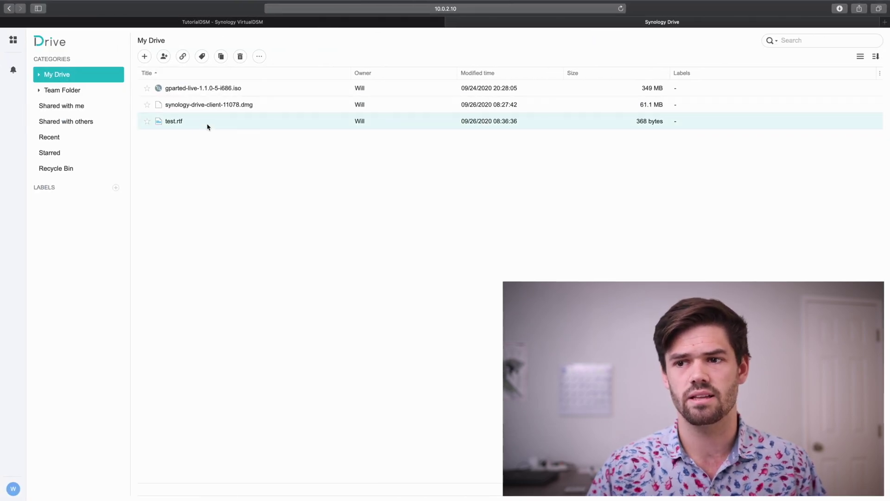
pyautogui.rightClick(208, 127)
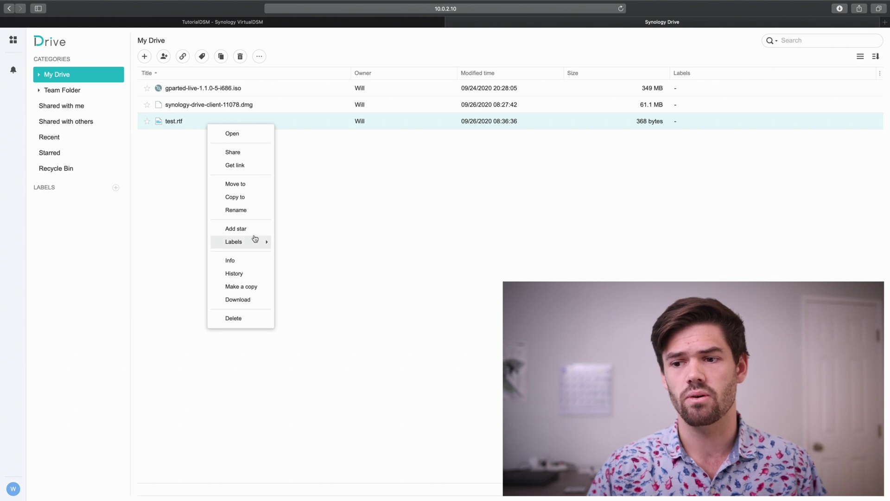
pyautogui.click(248, 275)
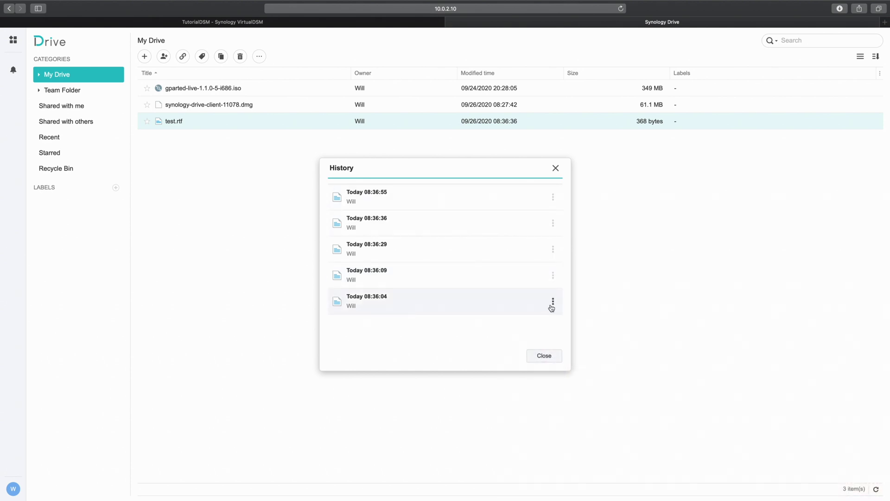
pyautogui.click(554, 277)
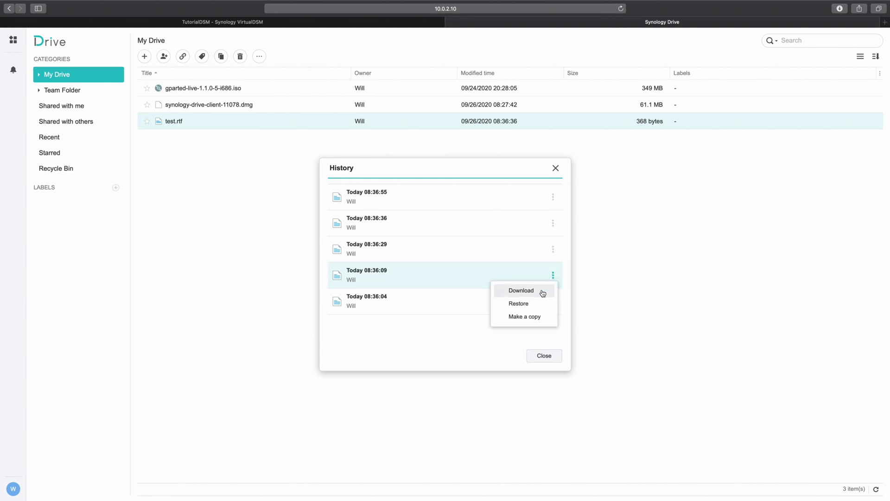
pyautogui.click(543, 294)
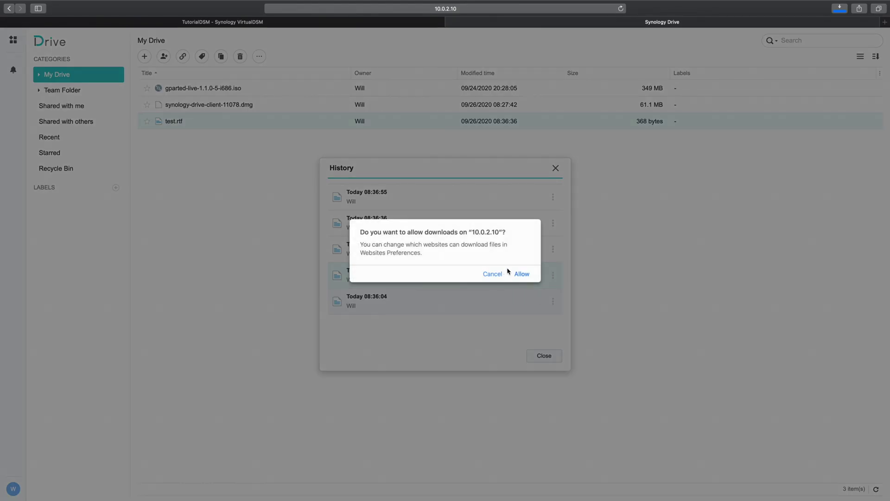
pyautogui.click(521, 274)
pyautogui.hotkey('ctrl', 'Left')
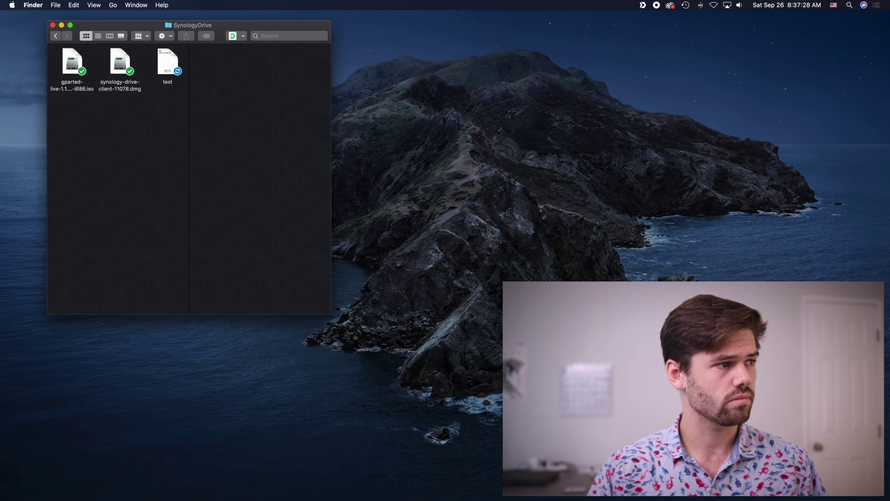
# Step: Open test.rtf from the SynologyDrive folder in TextEdit and confirm it reads only 'bla'
pyautogui.doubleClick(167, 63)
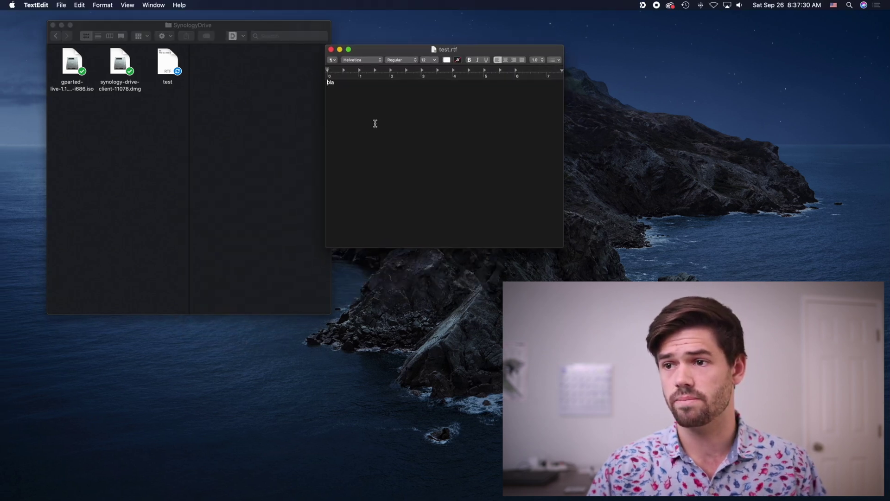
pyautogui.click(370, 165)
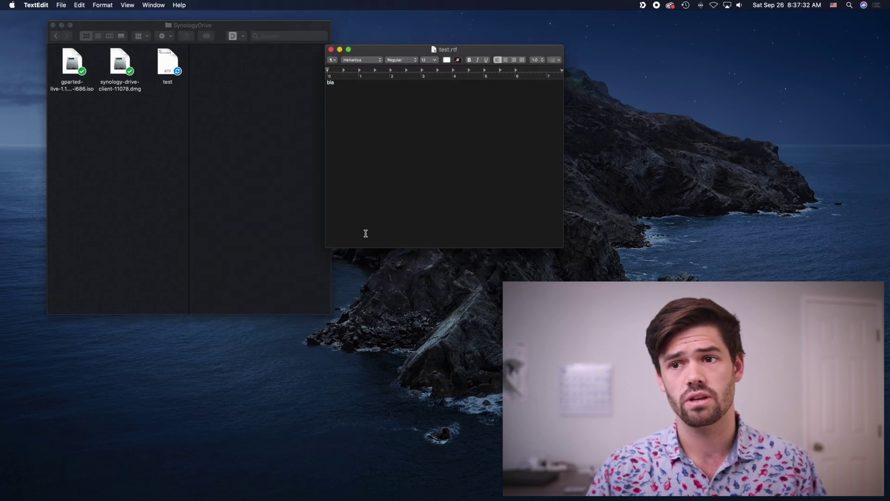